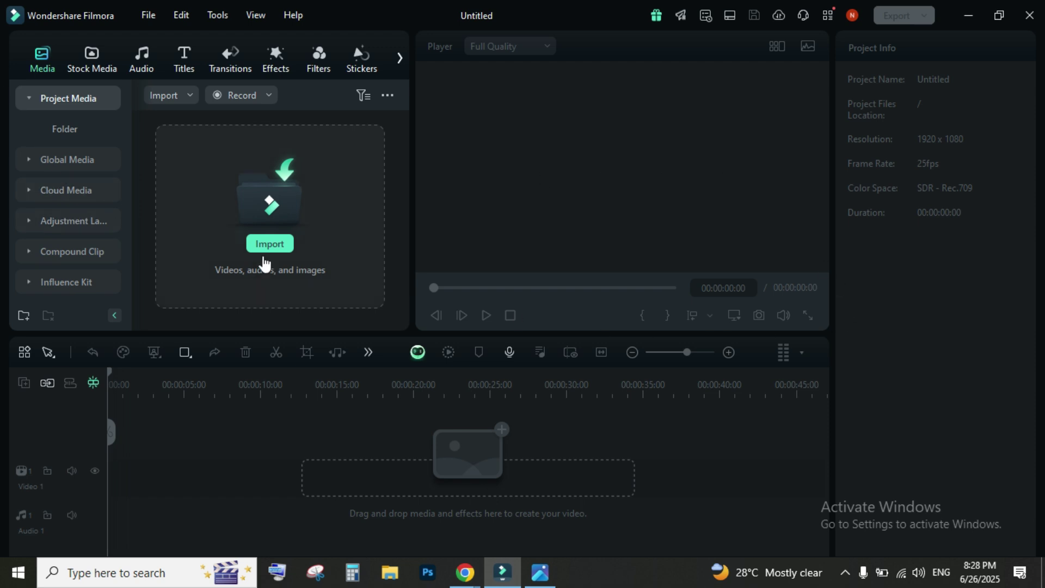
# Step: Import "Filmora 1312 full course in urdu hindi" from the "Filmora in Urdu for Udemy and Youtube" folder without proxies and place it on Video 1
pyautogui.click(91, 60)
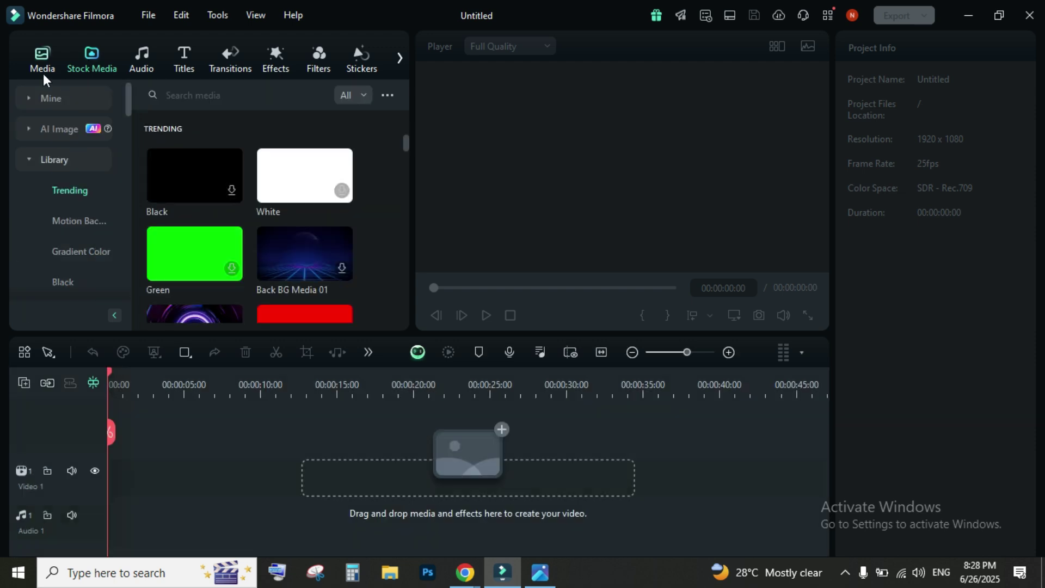
pyautogui.click(35, 60)
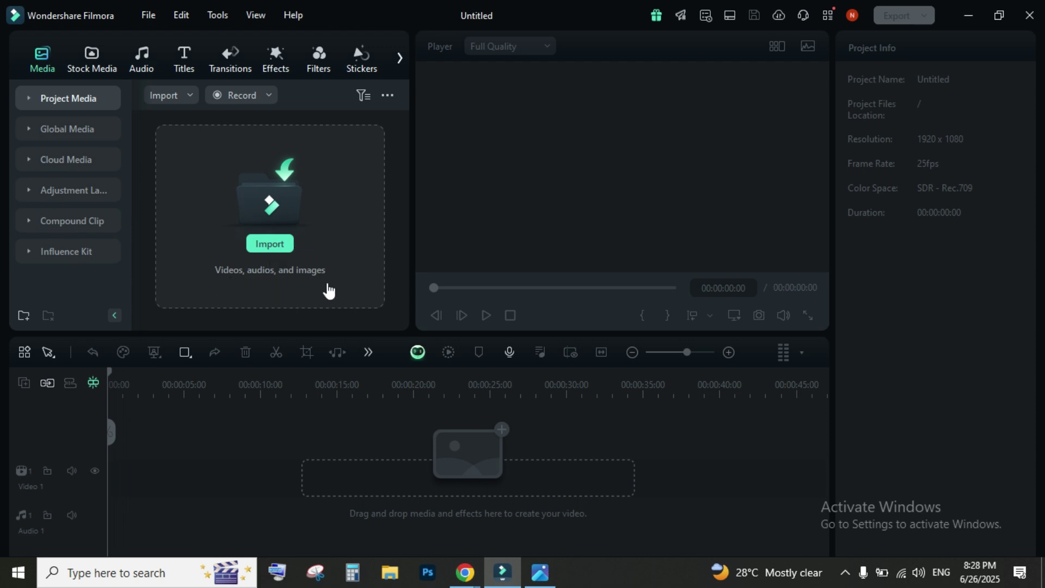
pyautogui.click(186, 175)
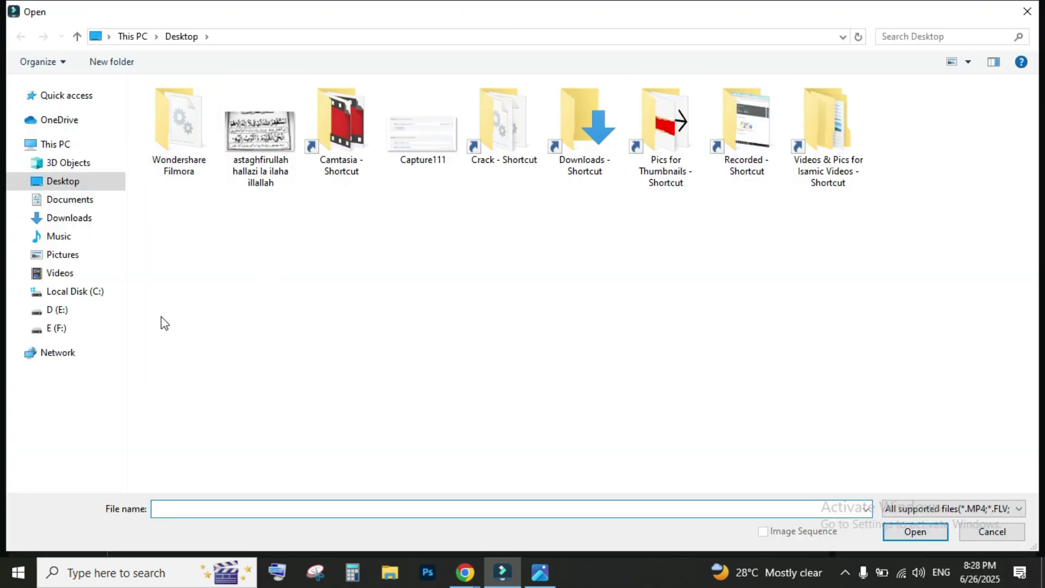
pyautogui.click(70, 310)
pyautogui.click(63, 329)
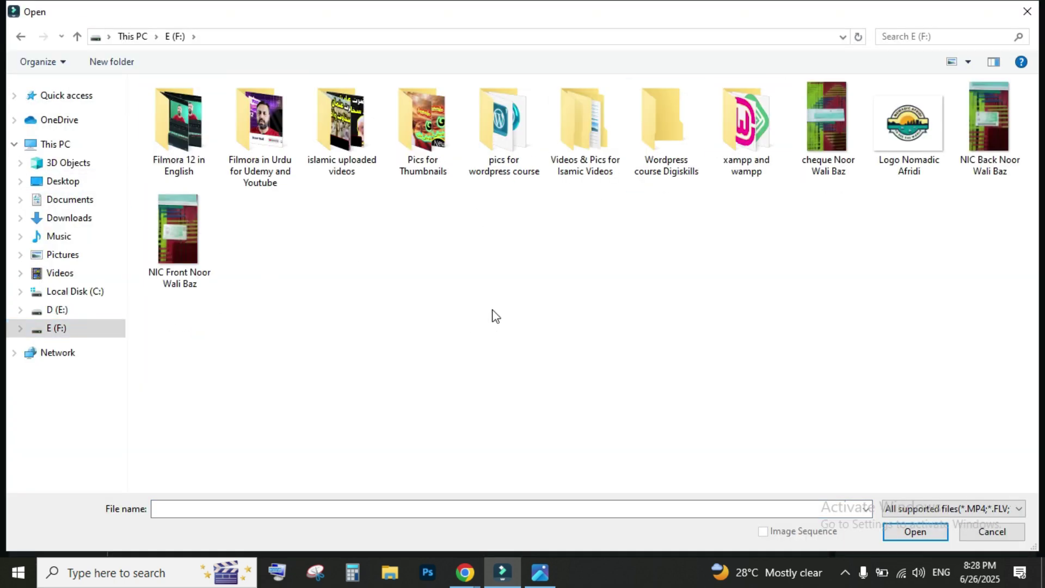
pyautogui.click(256, 131)
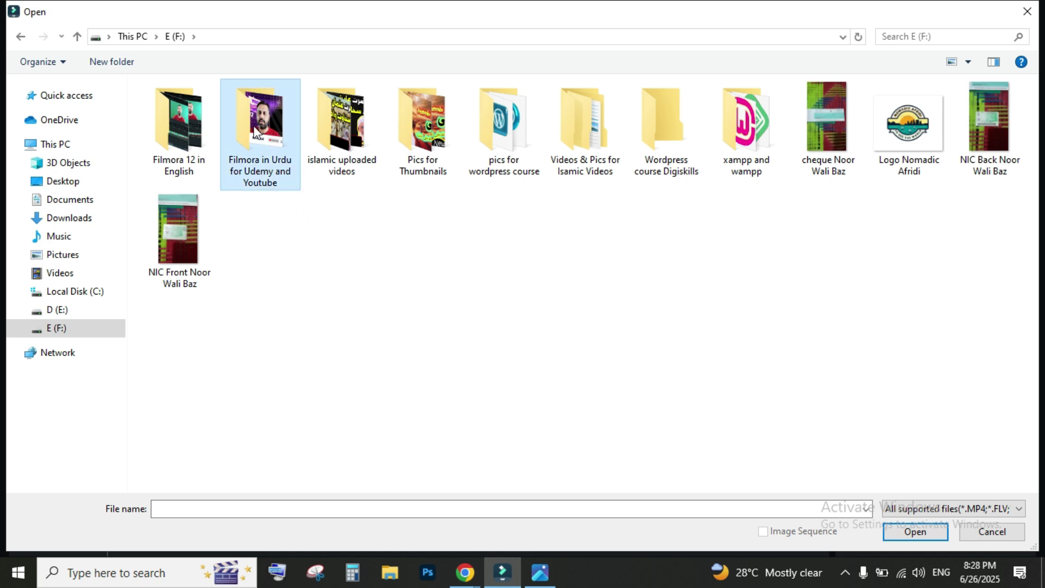
pyautogui.doubleClick(255, 130)
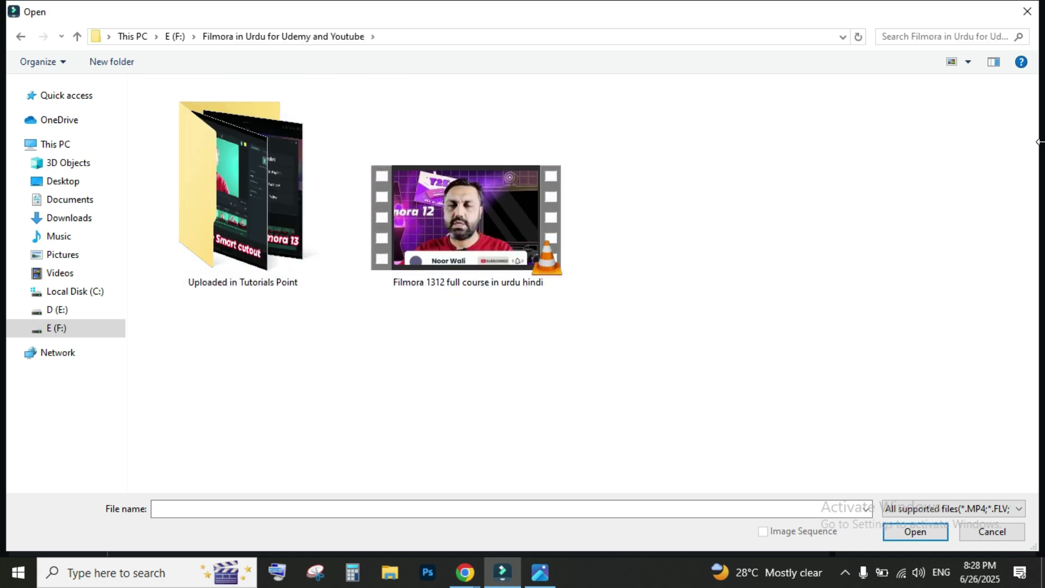
pyautogui.doubleClick(449, 205)
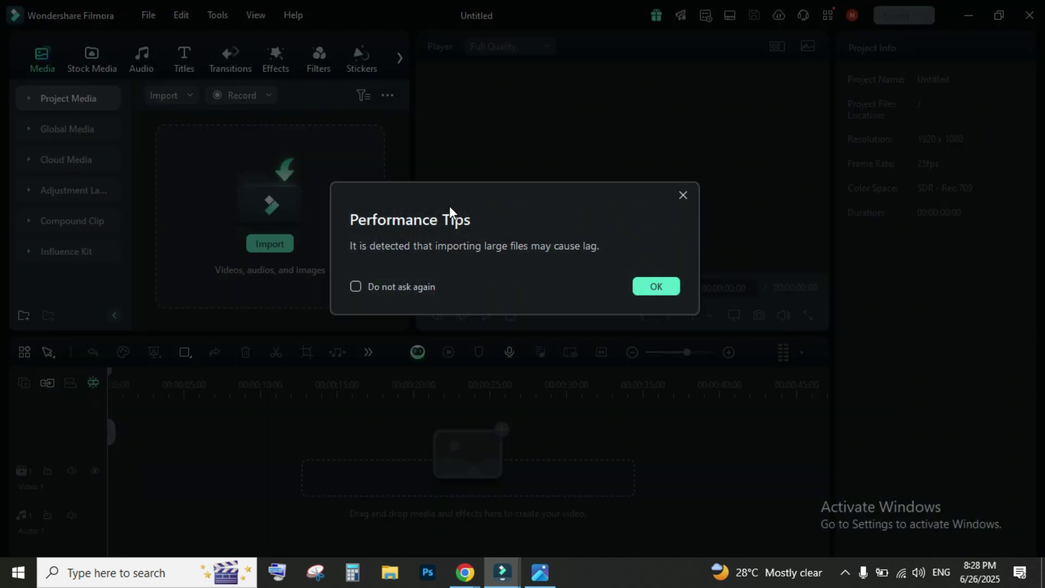
pyautogui.click(658, 287)
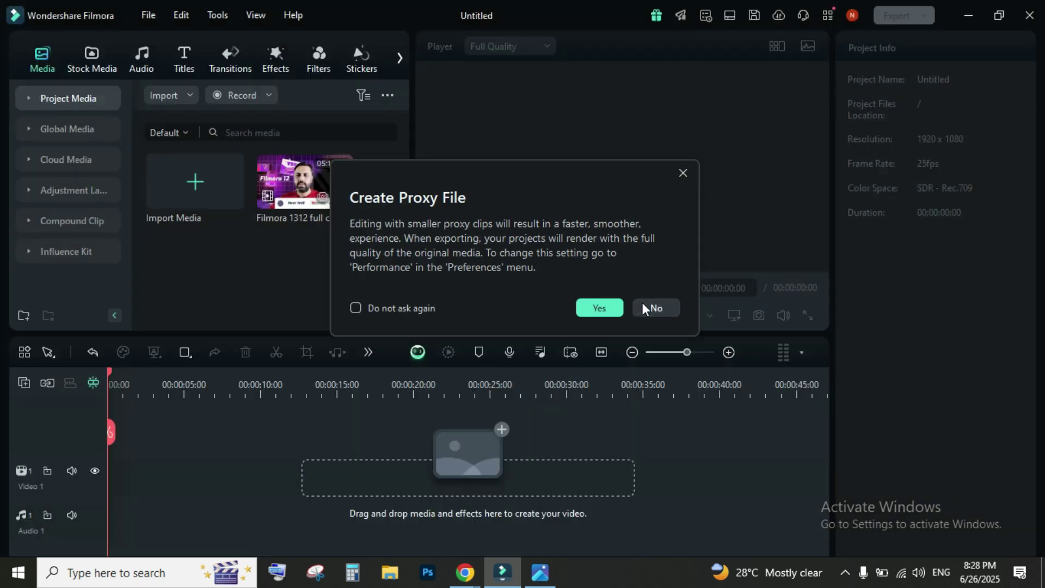
pyautogui.click(643, 308)
pyautogui.moveTo(285, 201); pyautogui.dragTo(320, 455)
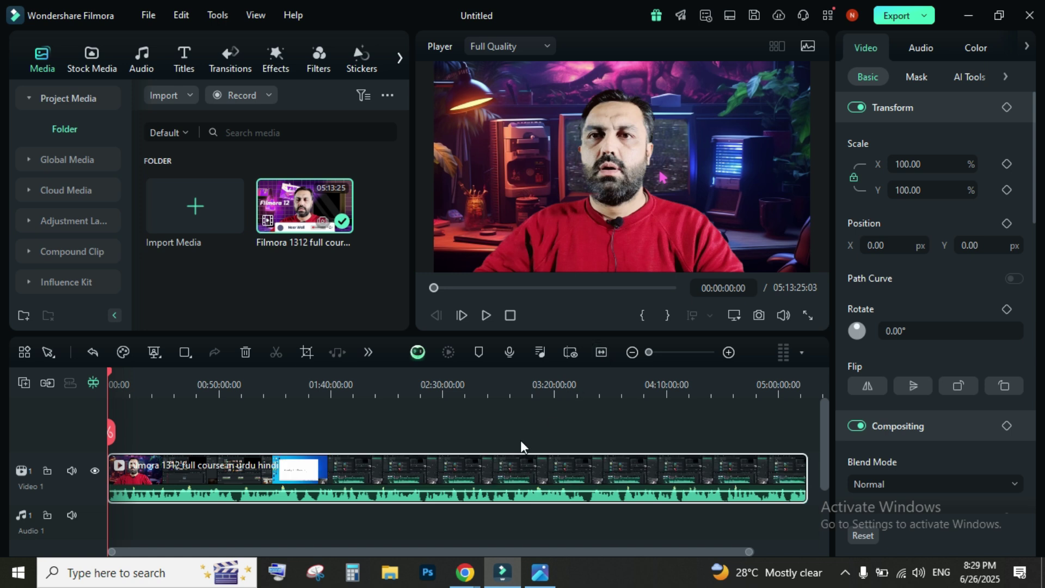
# Step: Delete the course video clip from the timeline and from the project media
pyautogui.rightClick(347, 472)
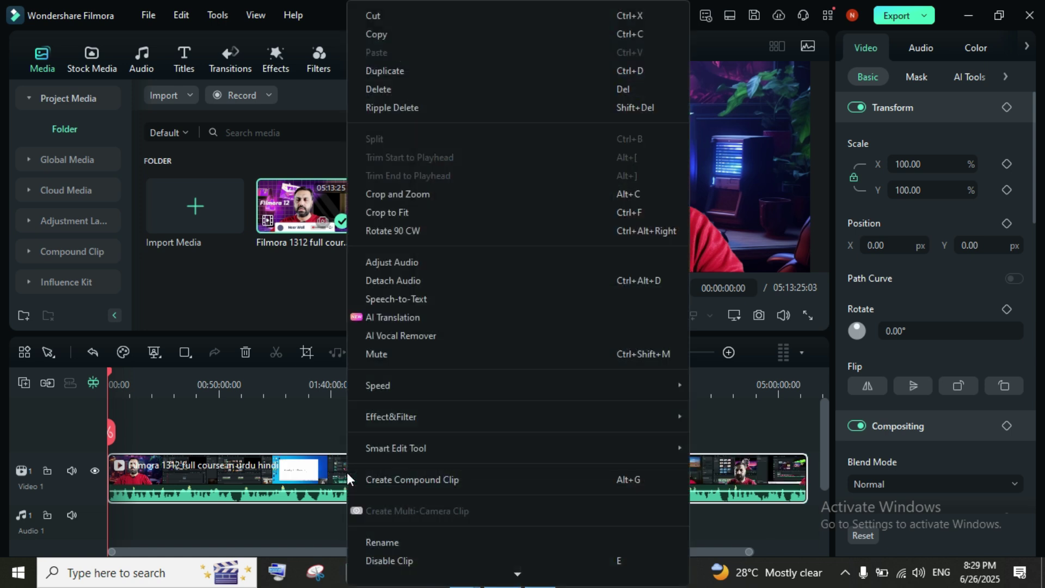
pyautogui.click(393, 89)
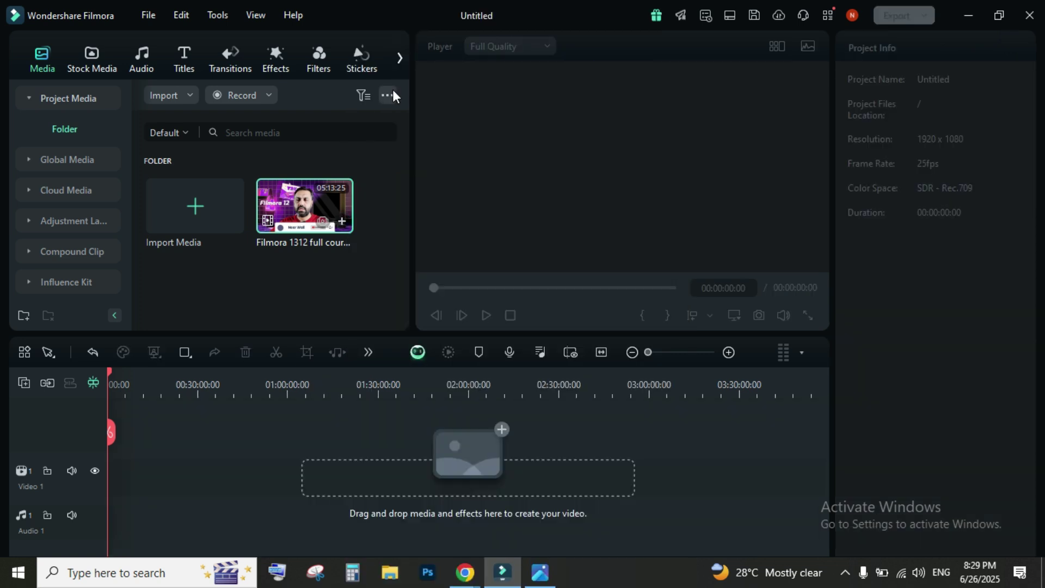
pyautogui.rightClick(309, 197)
pyautogui.click(345, 448)
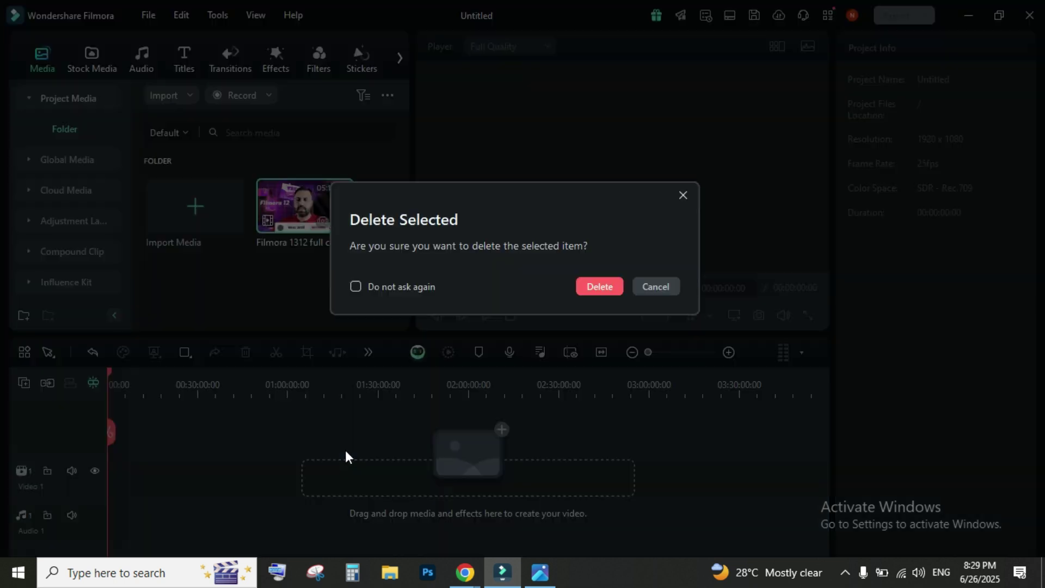
pyautogui.click(599, 287)
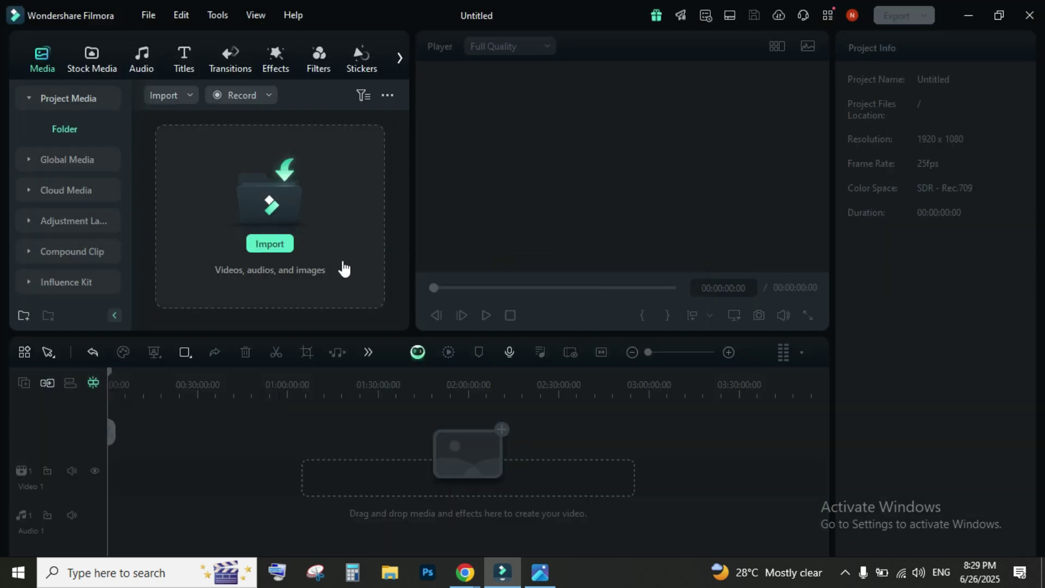
pyautogui.click(188, 98)
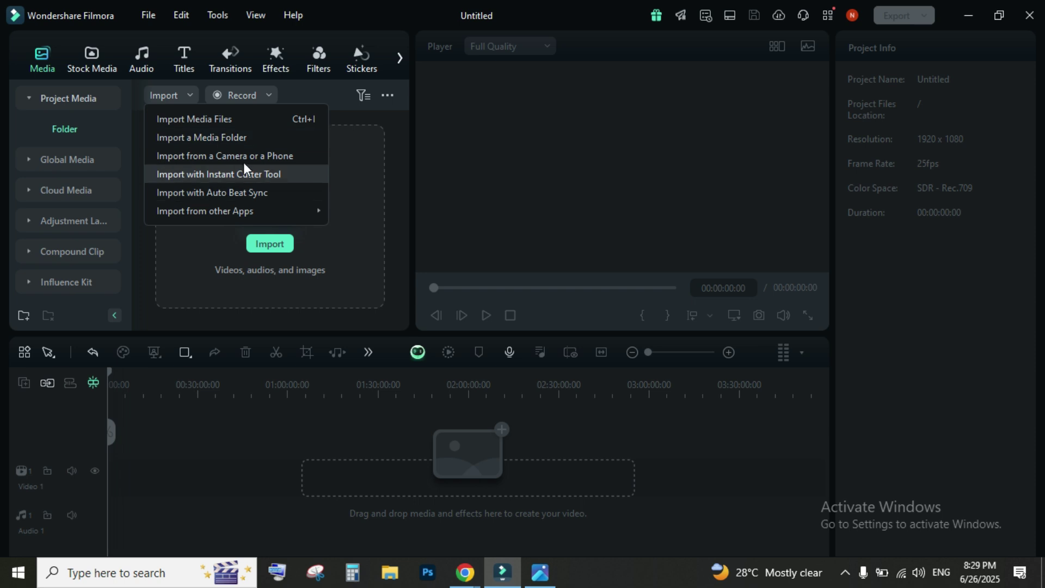
pyautogui.click(267, 119)
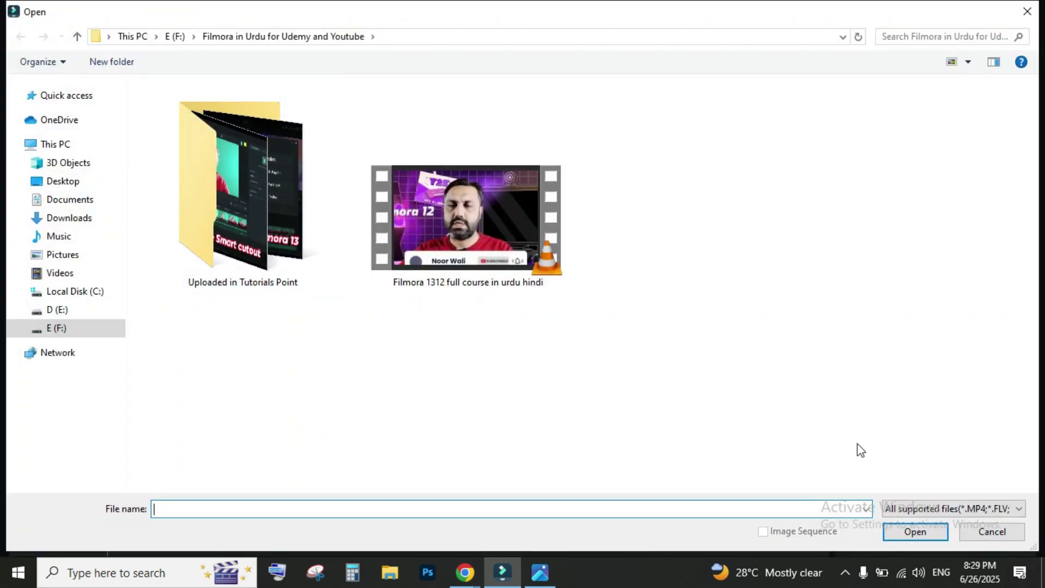
pyautogui.click(993, 531)
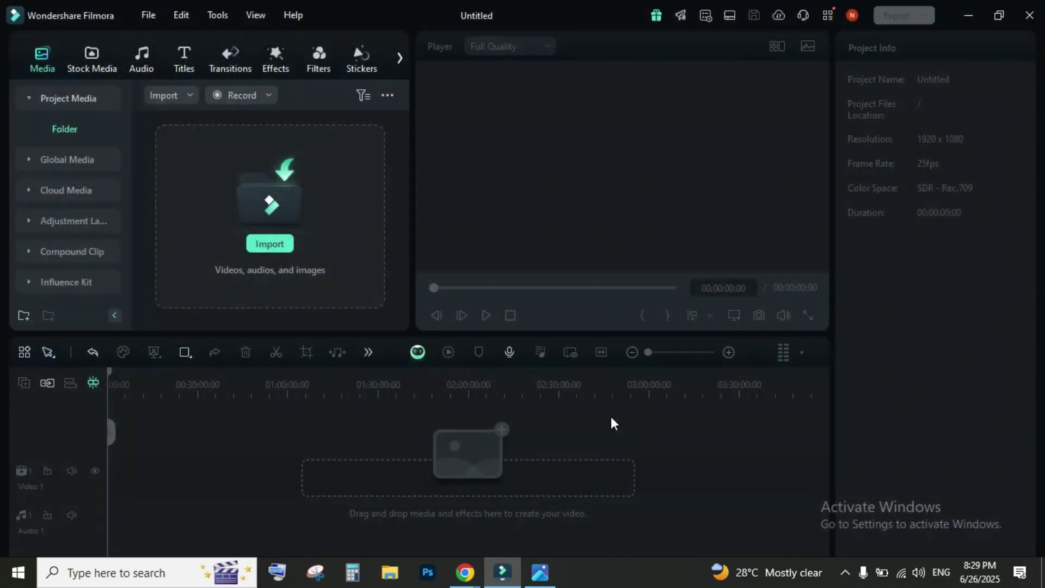
# Step: Import the pictures from "images" through "Youtube thumbnails - 3" together as media files from the "Pics for Thumbnails" folder on drive E (F:)
pyautogui.click(186, 93)
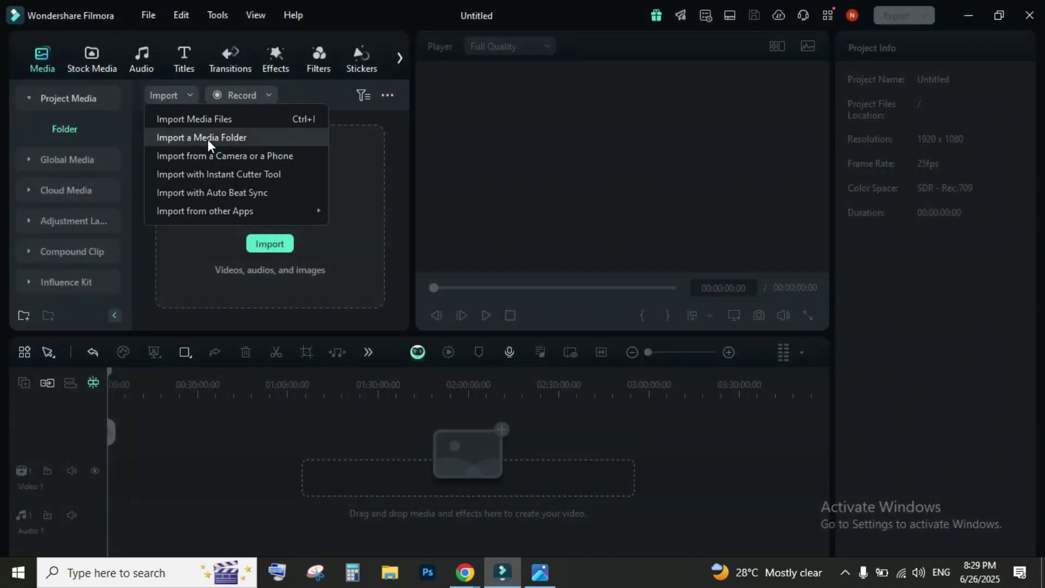
pyautogui.click(208, 121)
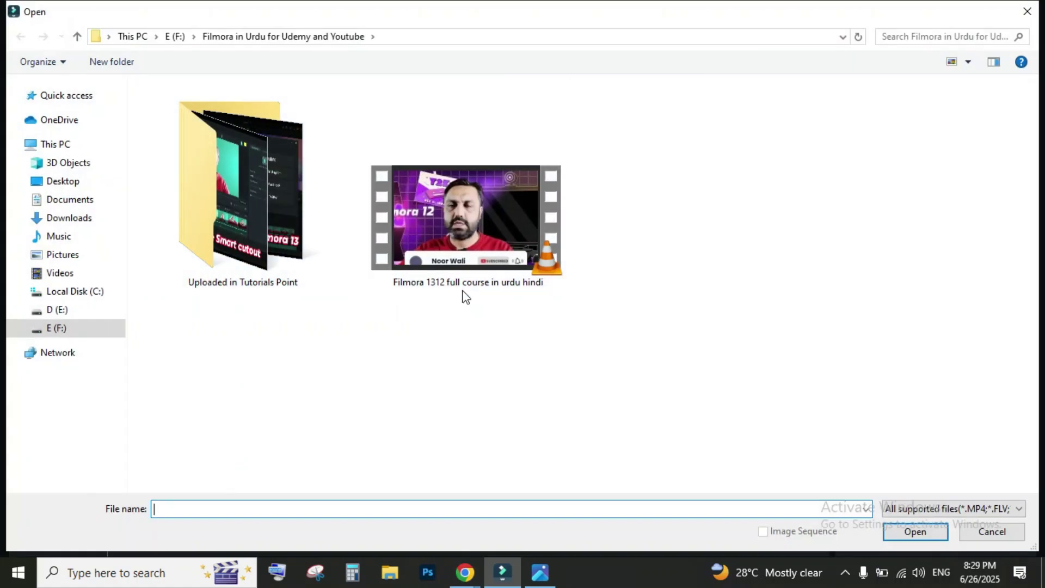
pyautogui.click(443, 207)
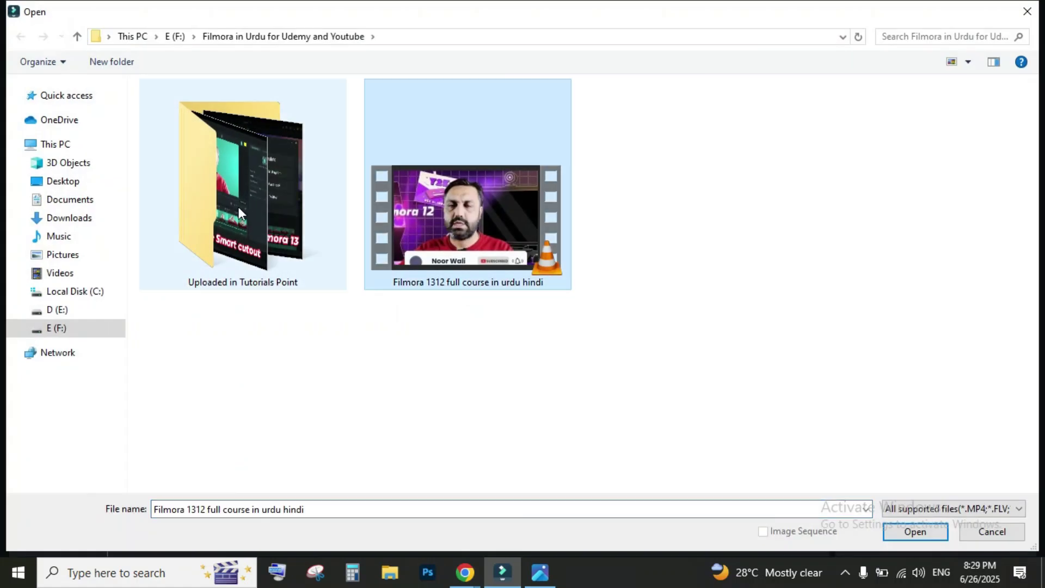
pyautogui.click(76, 309)
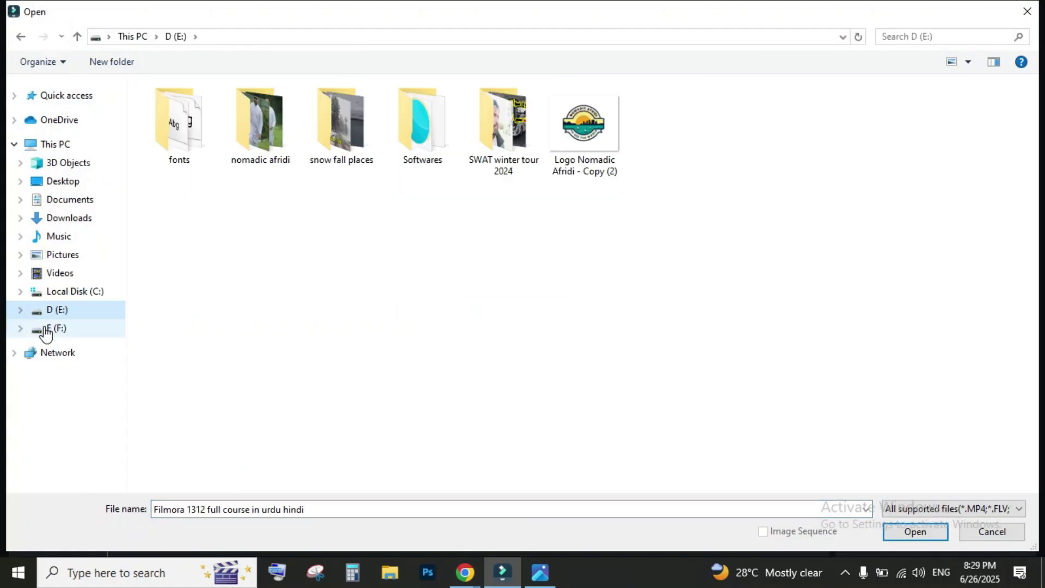
pyautogui.click(46, 329)
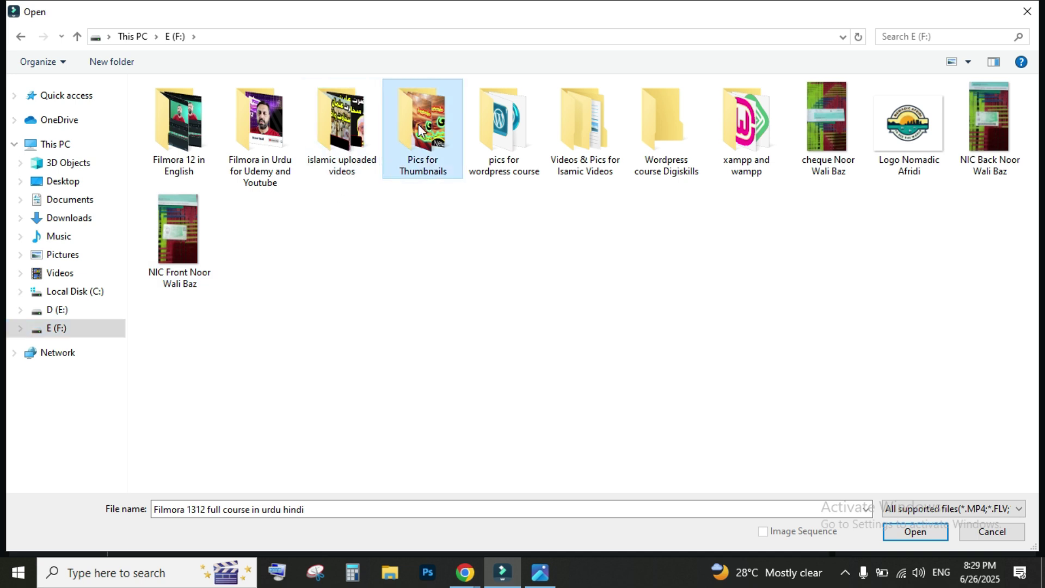
pyautogui.doubleClick(419, 126)
pyautogui.click(486, 235)
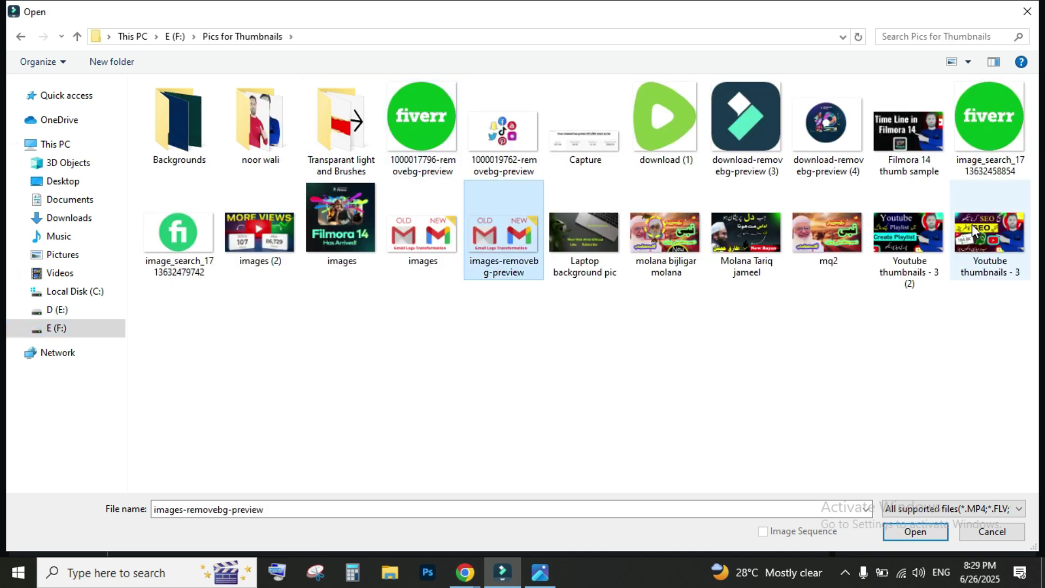
pyautogui.moveTo(989, 316); pyautogui.dragTo(381, 246)
pyautogui.click(916, 534)
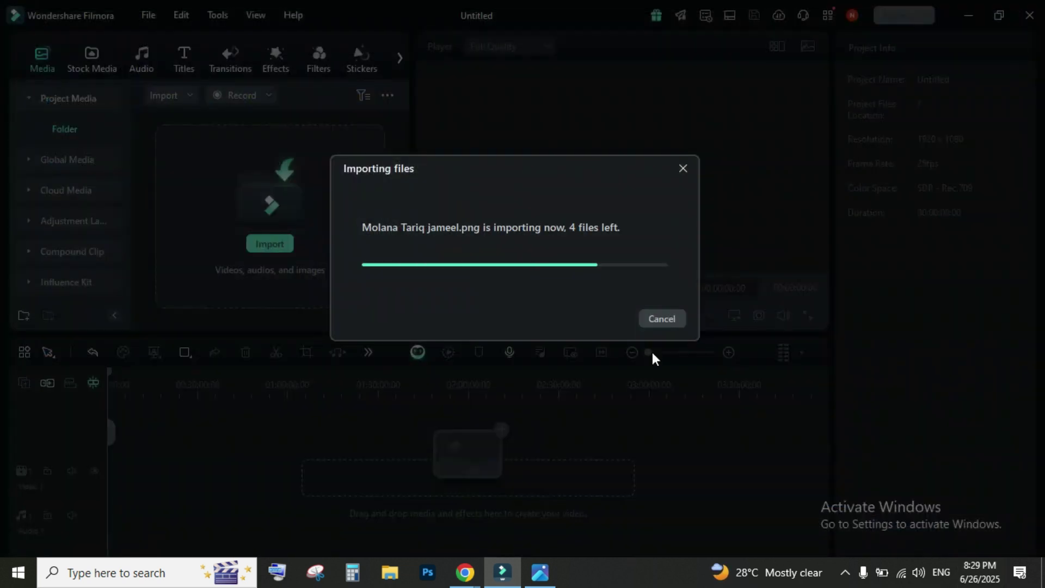
# Step: Delete all the imported thumbnail pictures from the project media
pyautogui.scroll(-5, 337, 256)
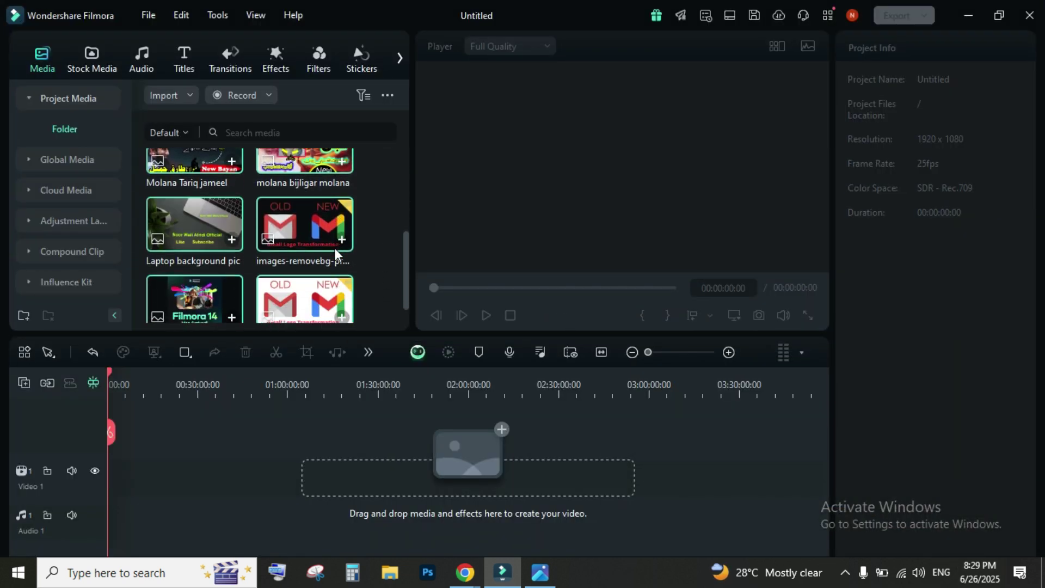
pyautogui.scroll(5, 342, 265)
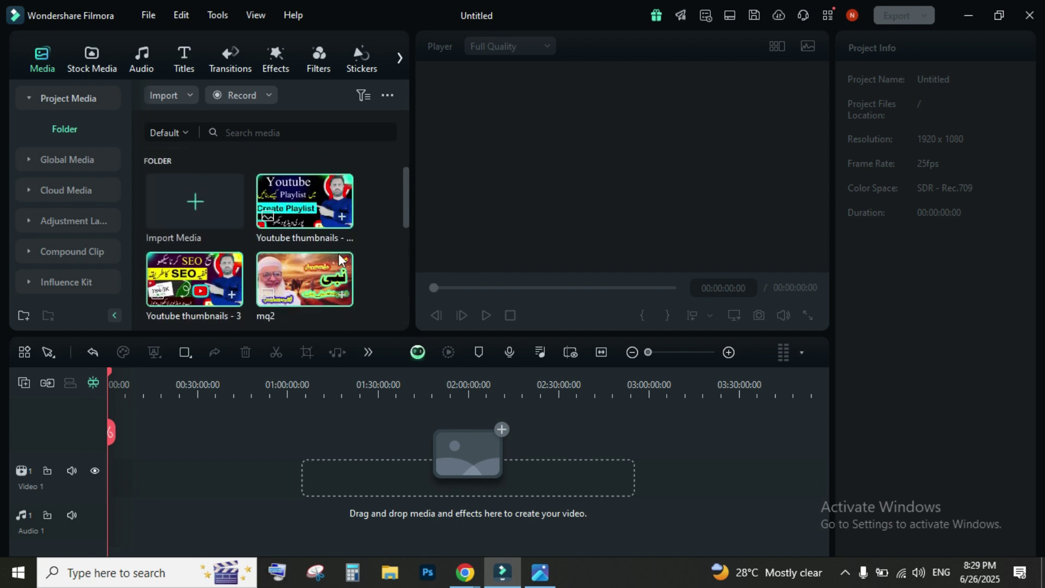
pyautogui.rightClick(310, 220)
pyautogui.click(351, 391)
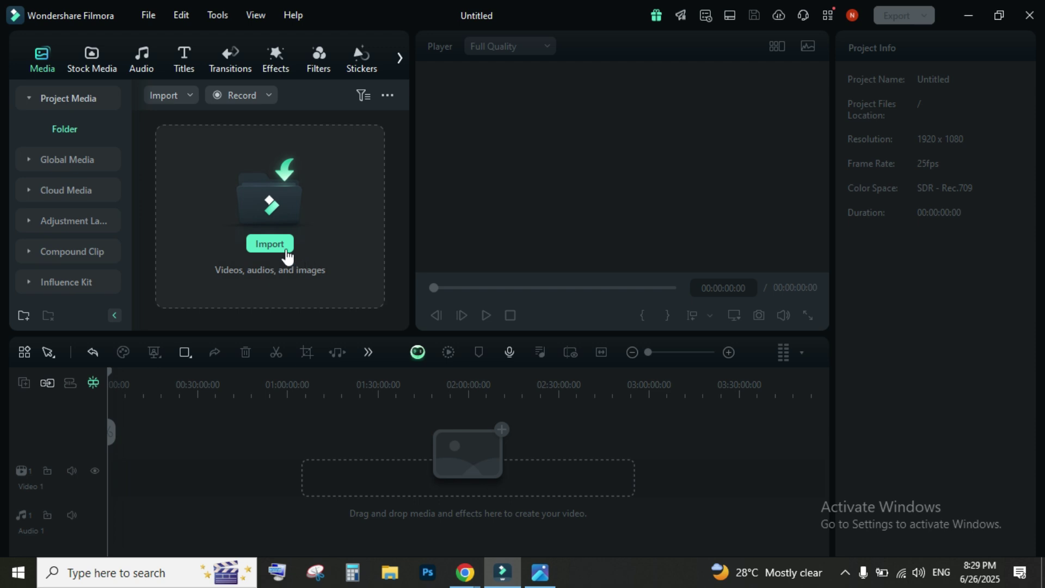
# Step: Import as a media folder the person-named subfolder of "Pics for Thumbnails" on drive E (F:), listed between "Backgrounds" and "Transparant light and Brushes"
pyautogui.click(192, 96)
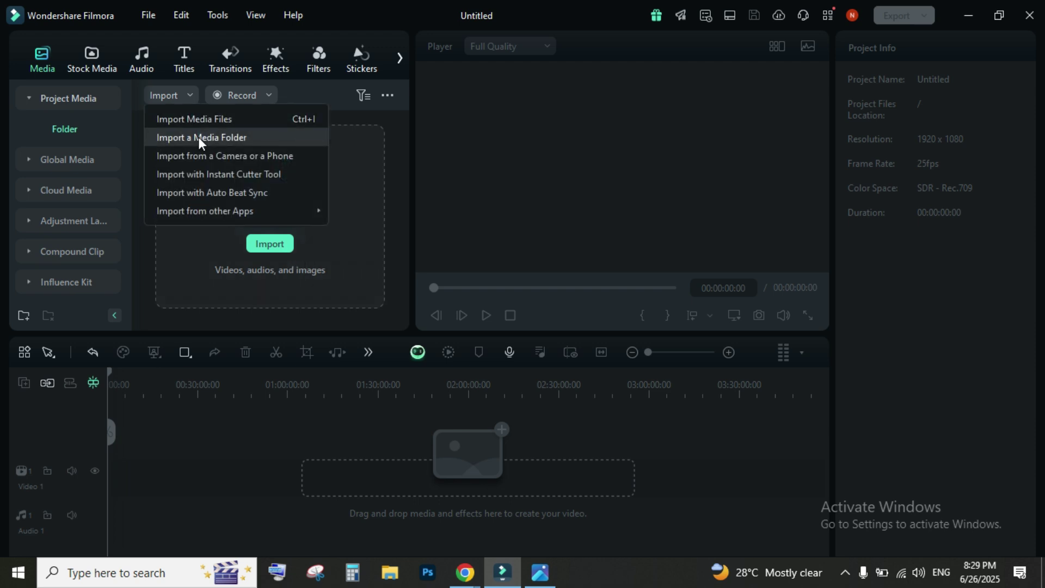
pyautogui.click(200, 136)
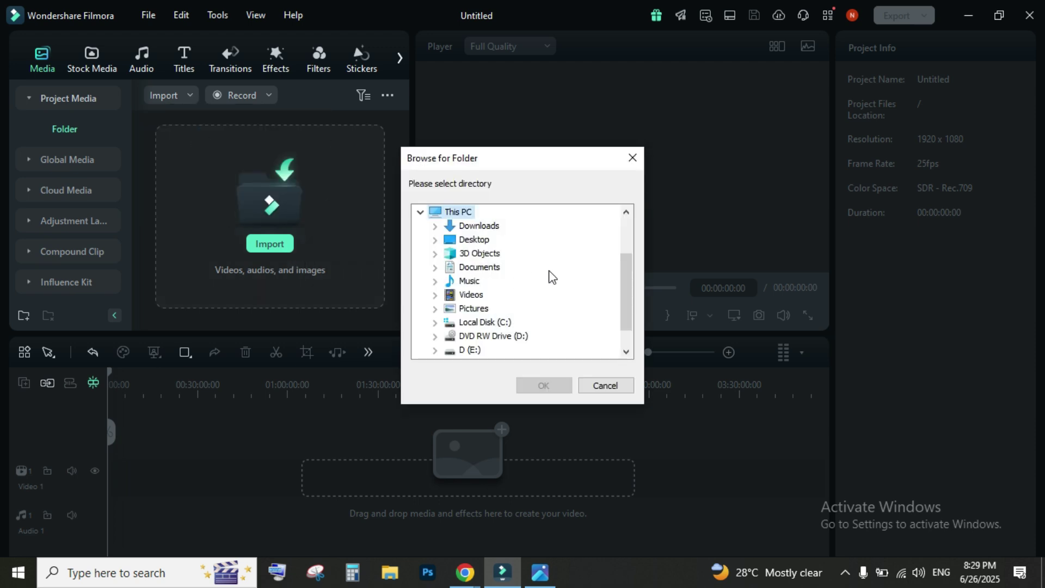
pyautogui.scroll(-1, 550, 278)
pyautogui.click(470, 337)
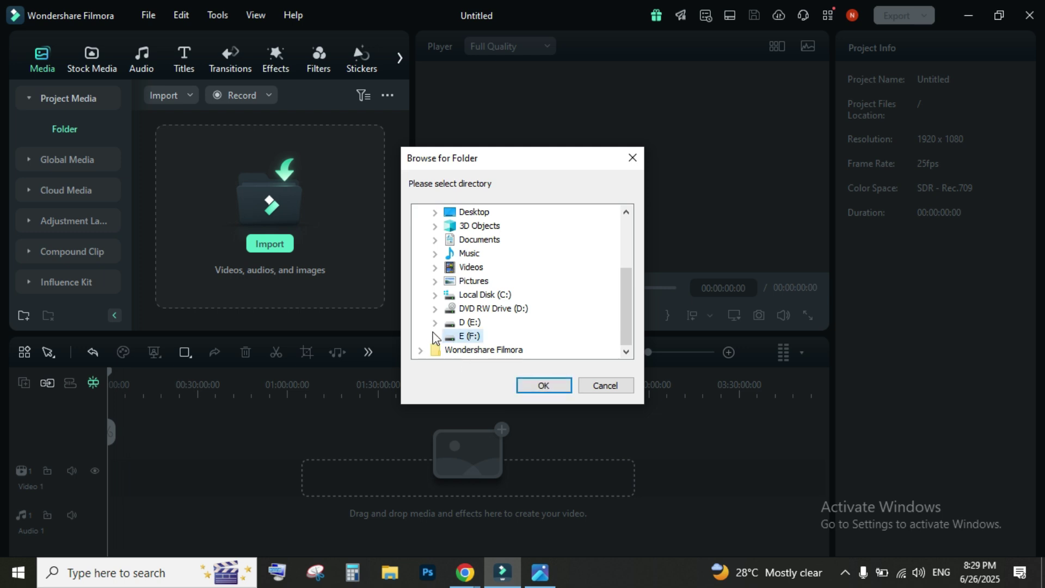
pyautogui.click(434, 336)
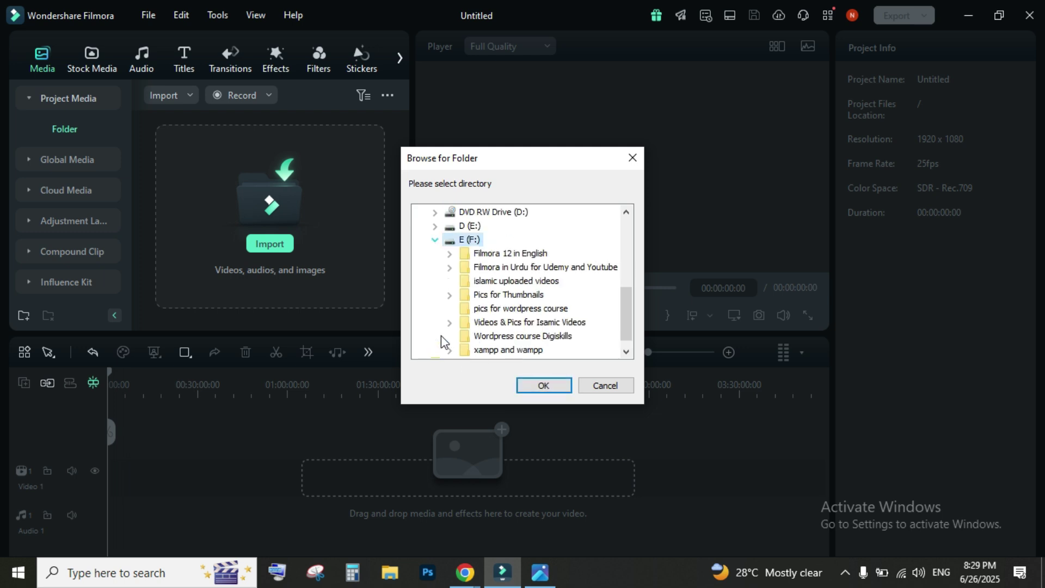
pyautogui.click(518, 297)
pyautogui.click(450, 297)
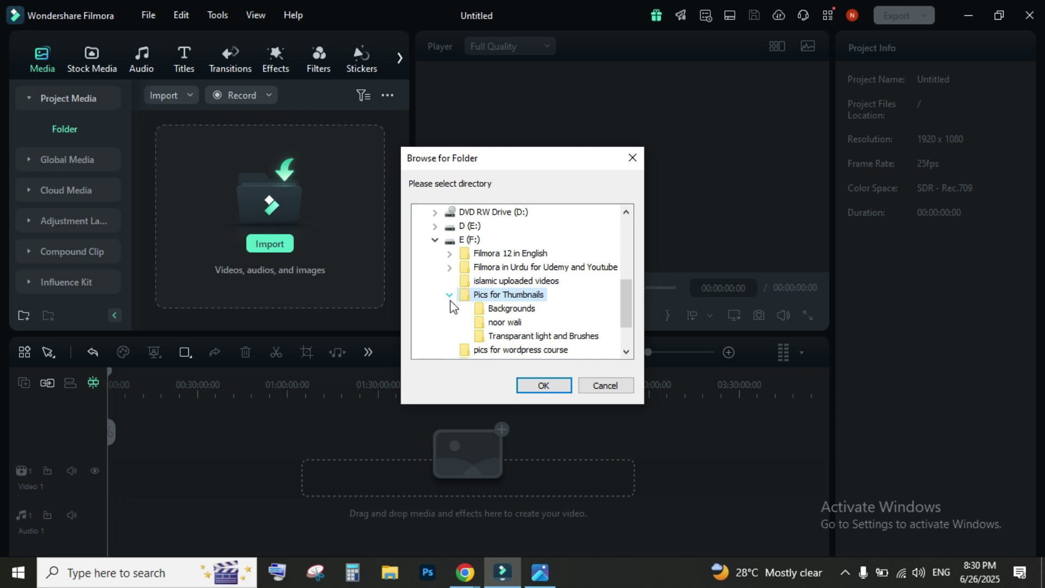
pyautogui.click(507, 326)
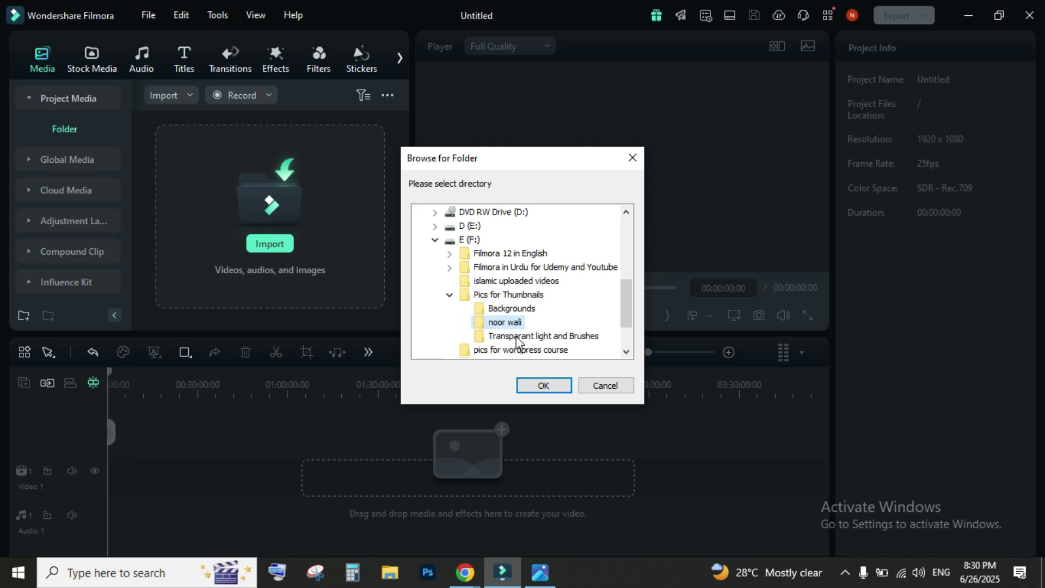
pyautogui.click(543, 386)
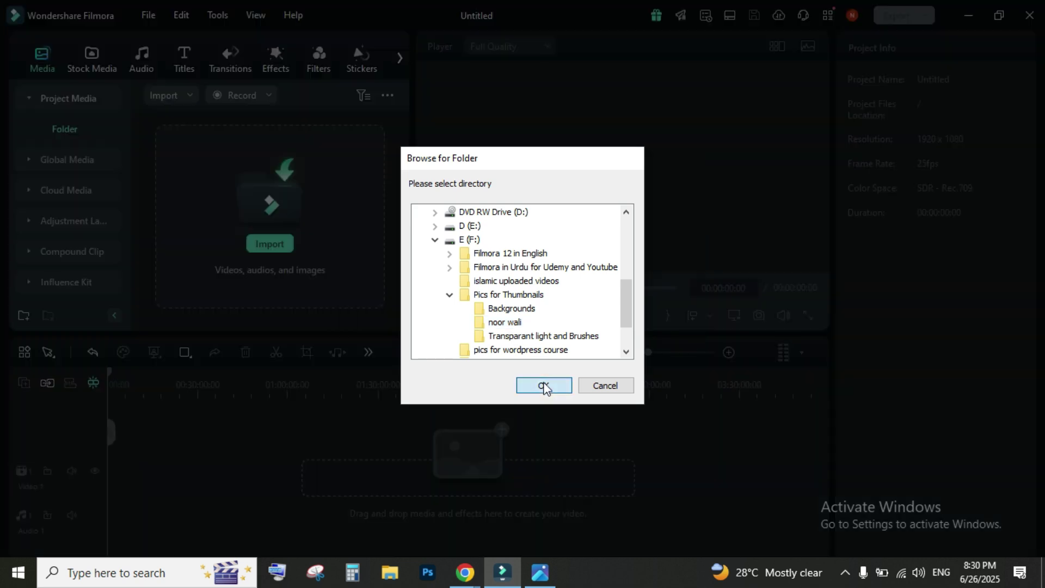
pyautogui.scroll(-5, 310, 236)
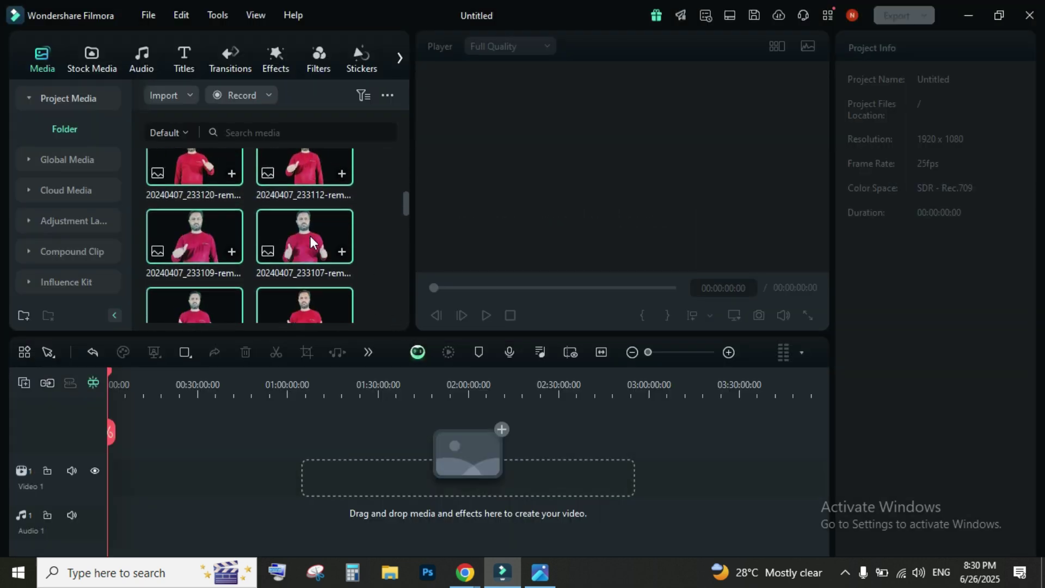
pyautogui.scroll(3, 326, 261)
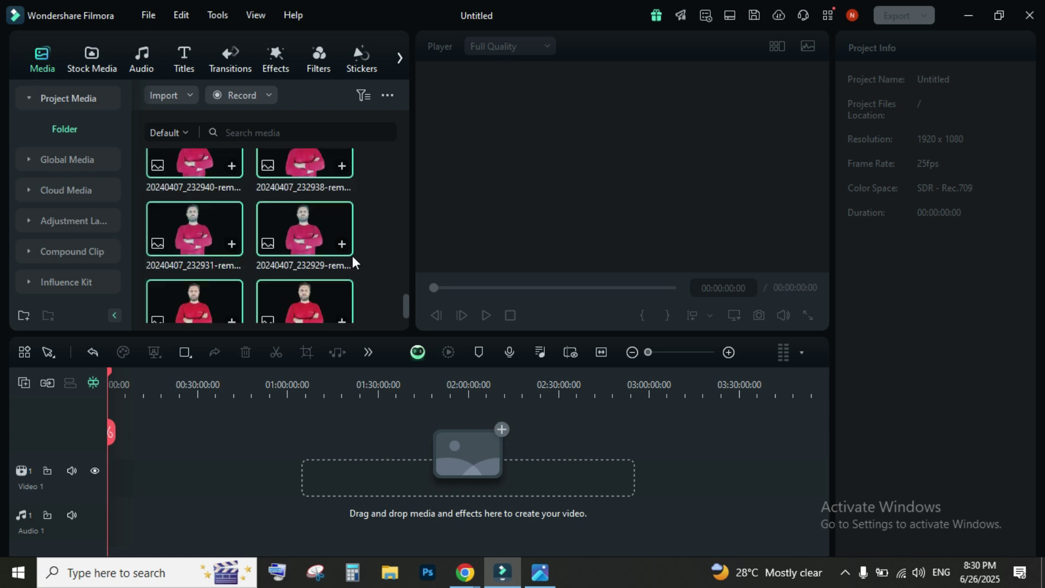
# Step: Delete all the pictures imported with the media folder from the project media
pyautogui.scroll(5, 360, 252)
pyautogui.click(335, 266)
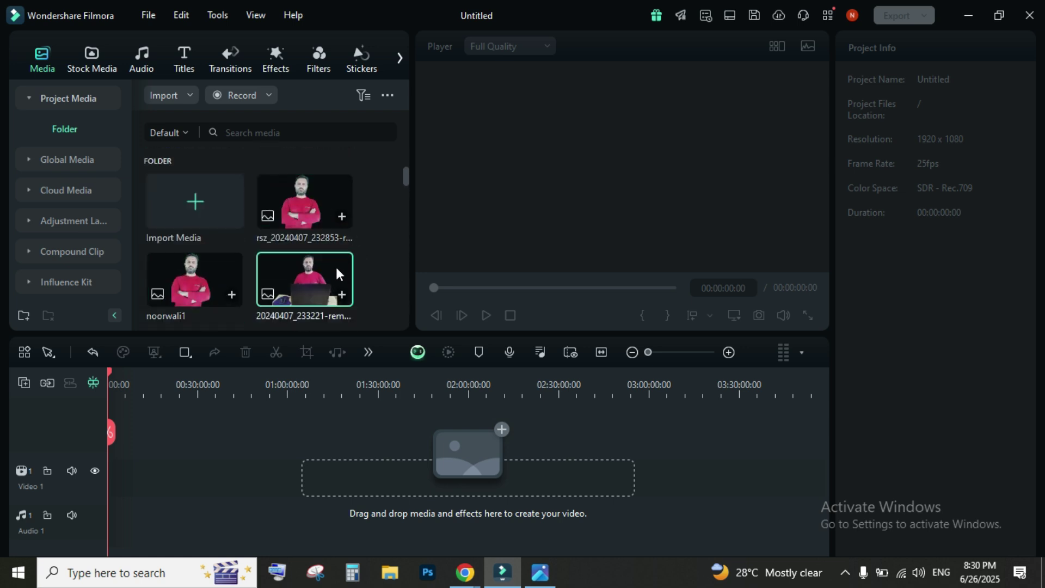
pyautogui.hotkey('ctrl', 'a')
pyautogui.rightClick(301, 203)
pyautogui.click(360, 376)
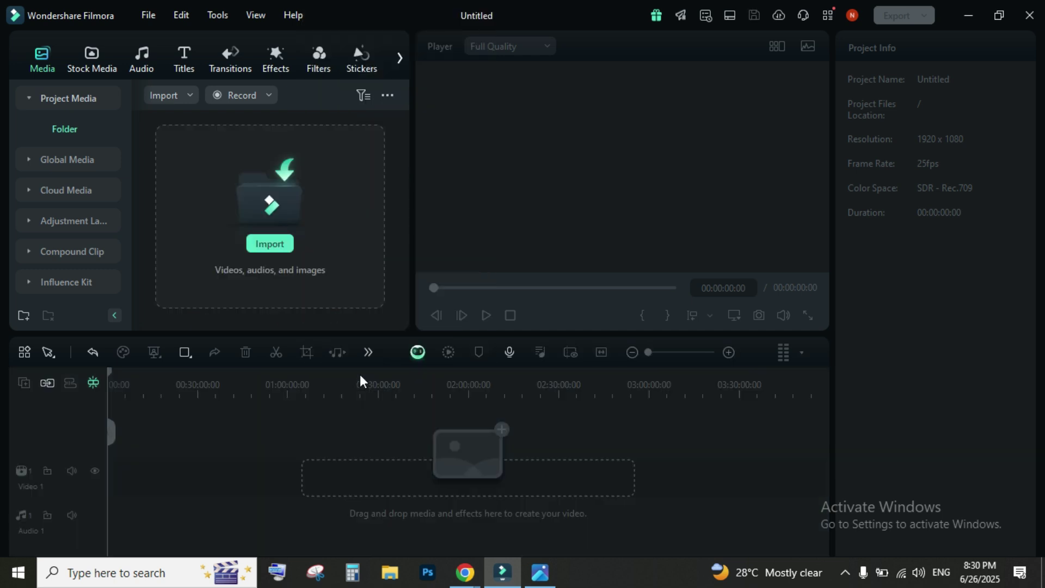
# Step: Examine the import from a camera or phone, including its list of source devices, and close it without importing
pyautogui.click(190, 94)
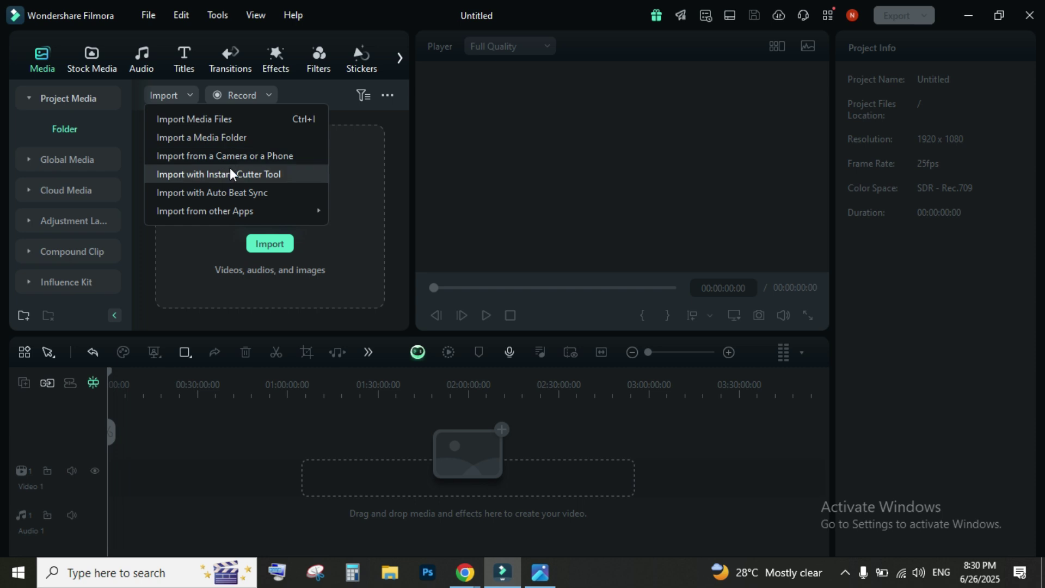
pyautogui.click(244, 156)
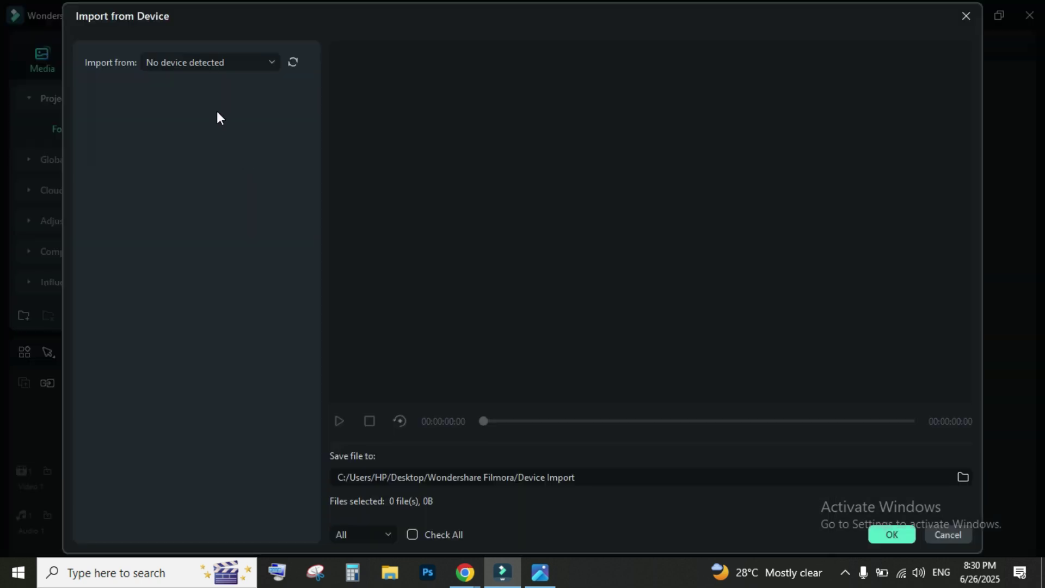
pyautogui.click(950, 534)
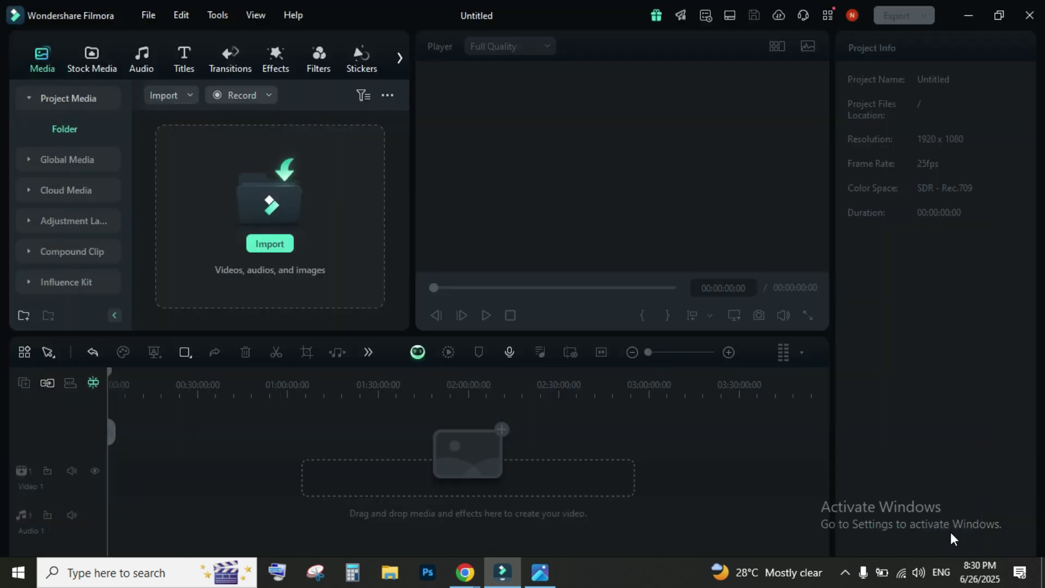
pyautogui.click(181, 95)
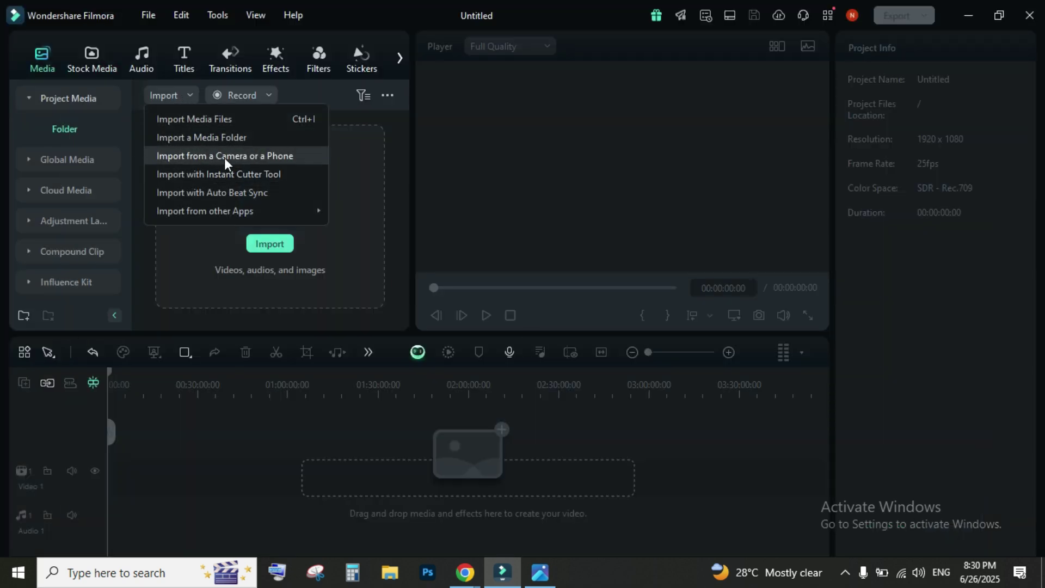
pyautogui.click(224, 158)
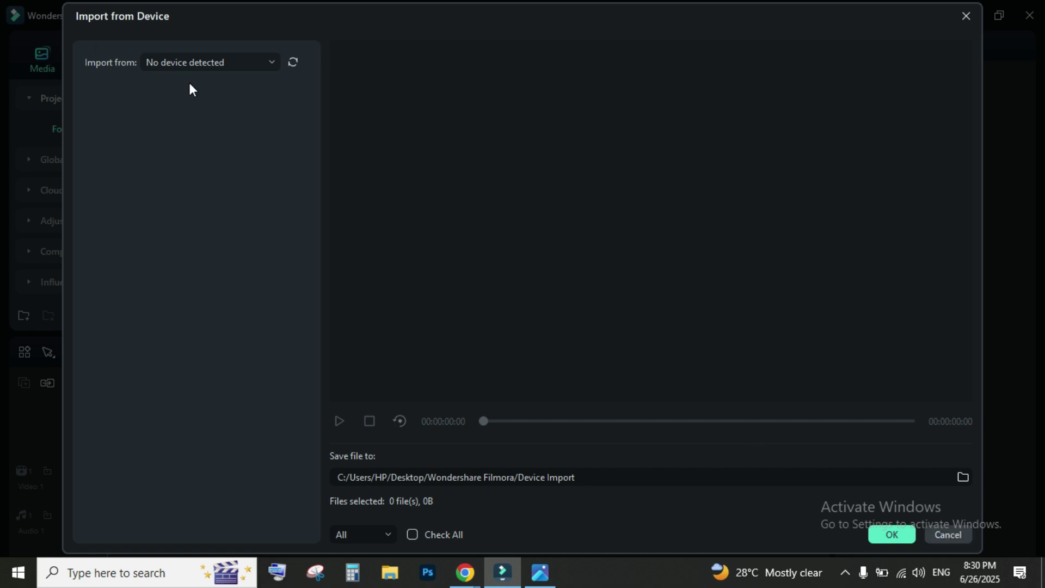
pyautogui.click(265, 66)
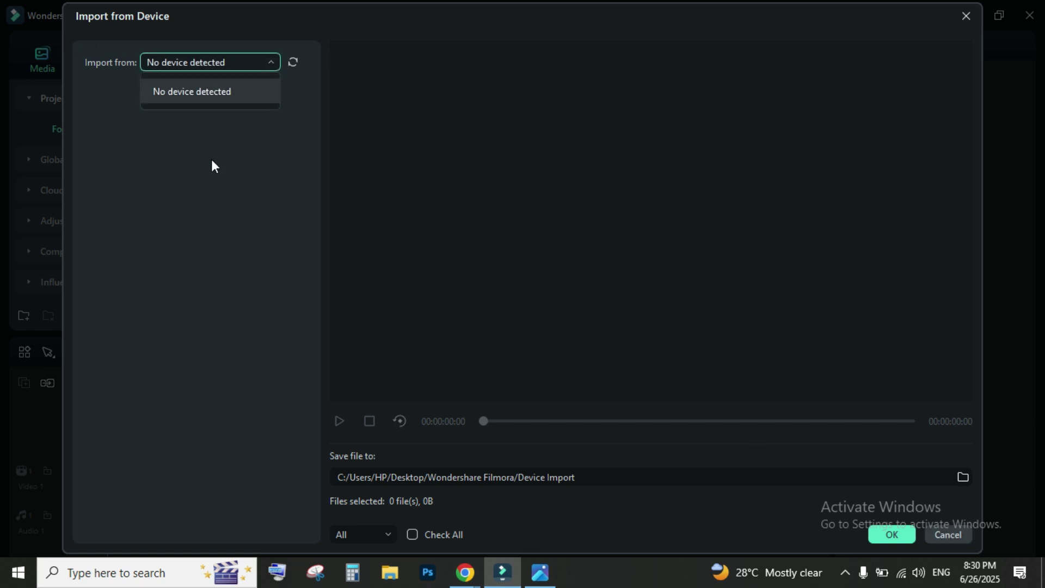
pyautogui.click(234, 89)
pyautogui.click(937, 537)
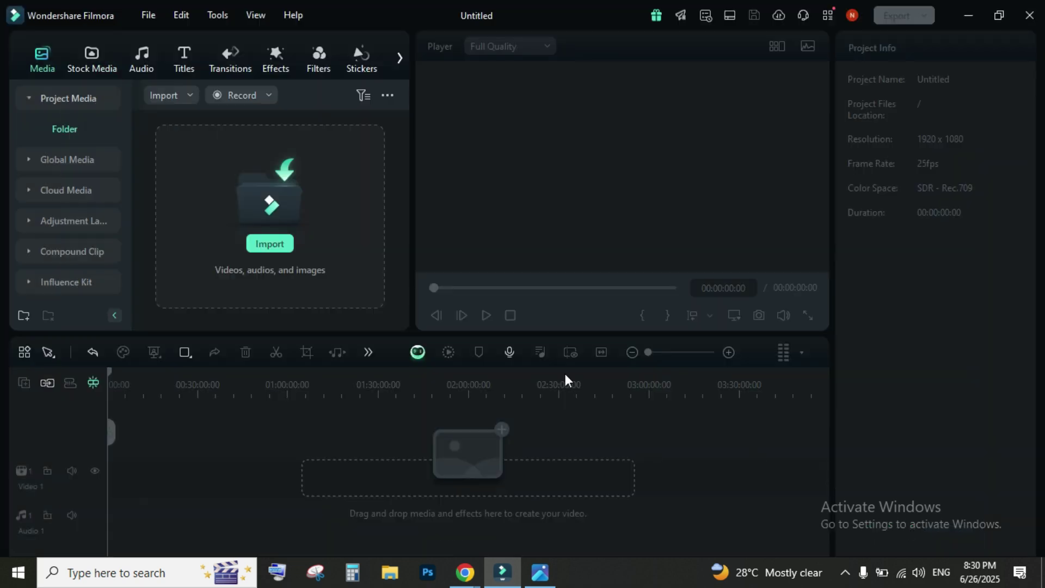
# Step: Start an import with the Instant Cutter Tool, view its Merge mode, and return to Trim mode to open a file
pyautogui.click(181, 93)
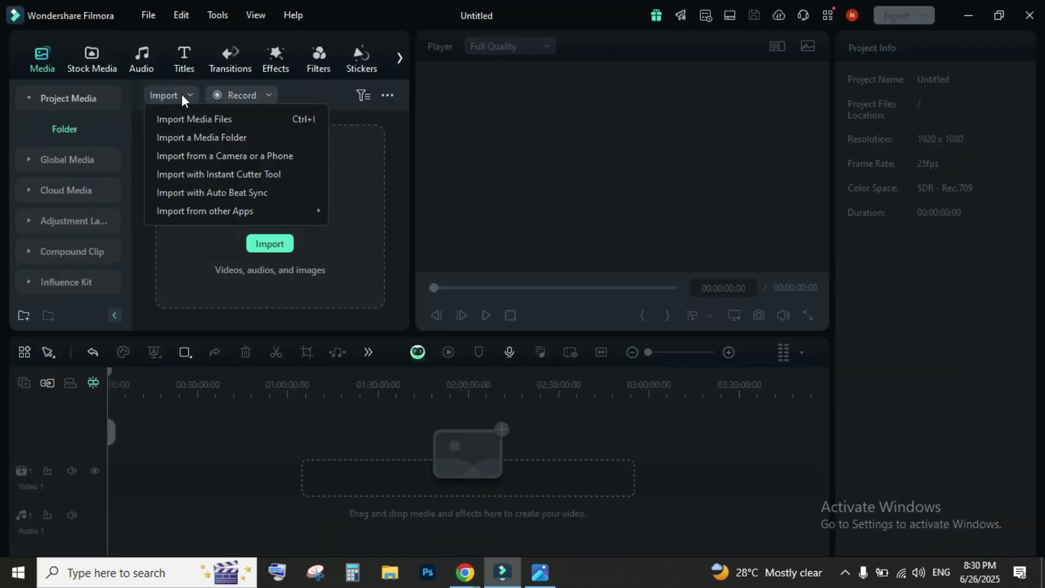
pyautogui.click(211, 179)
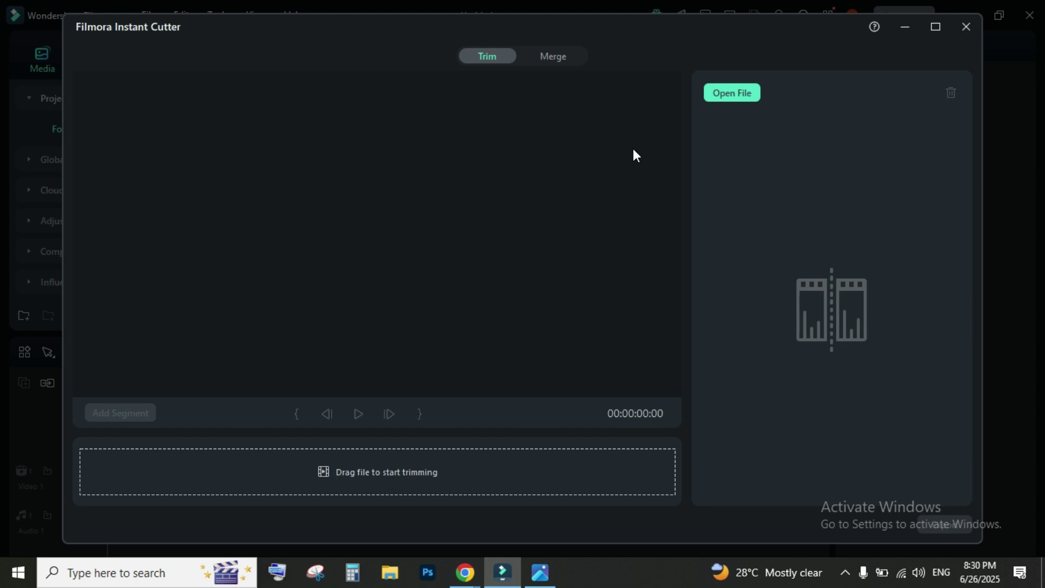
pyautogui.click(551, 56)
pyautogui.click(493, 53)
pyautogui.click(736, 90)
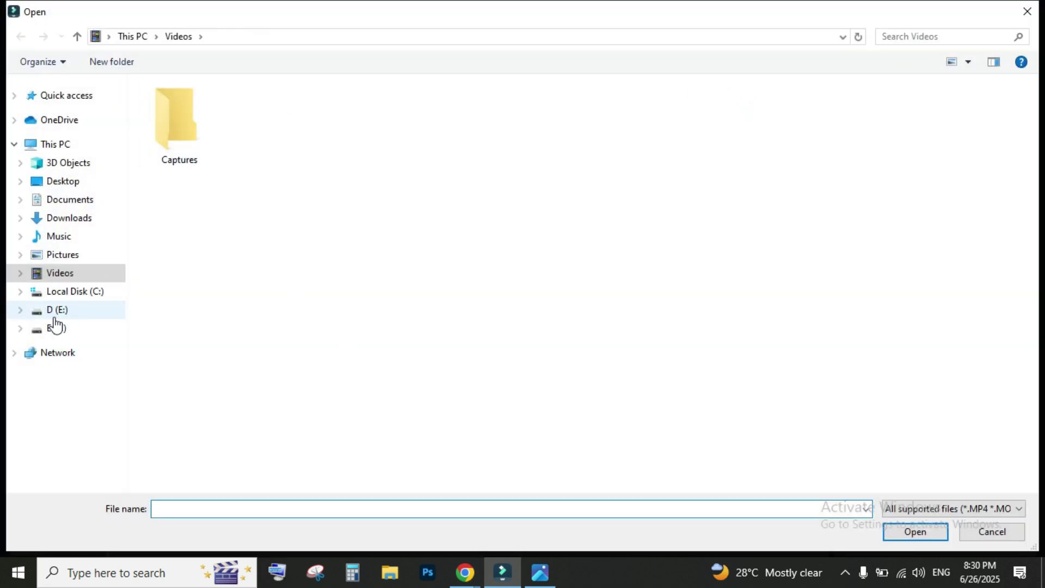
# Step: Try to find a supported file in the person-named subfolder of "Pics for Thumbnails" on drive E (F:)
pyautogui.click(79, 329)
pyautogui.doubleClick(433, 139)
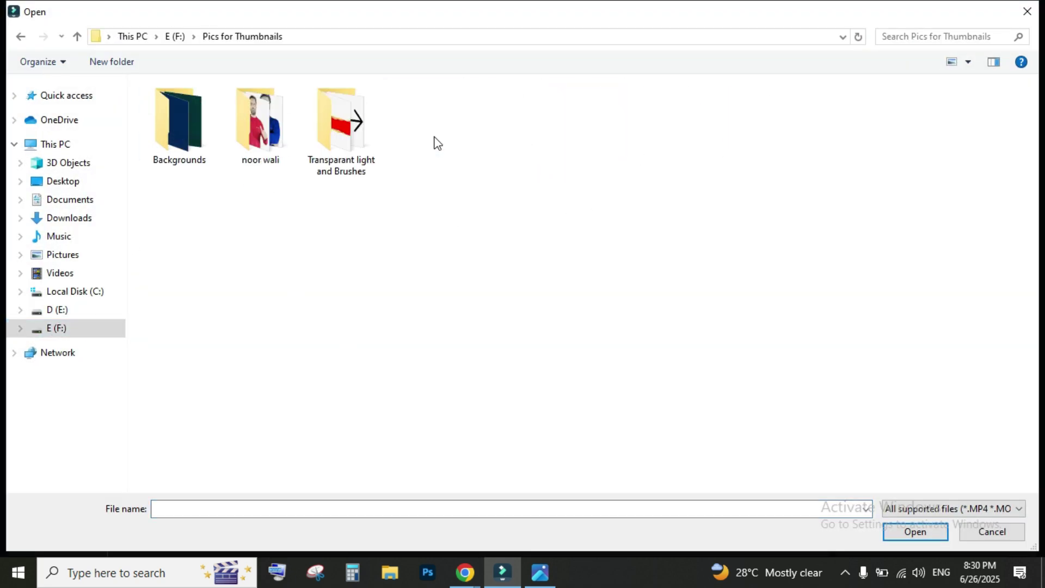
pyautogui.click(904, 508)
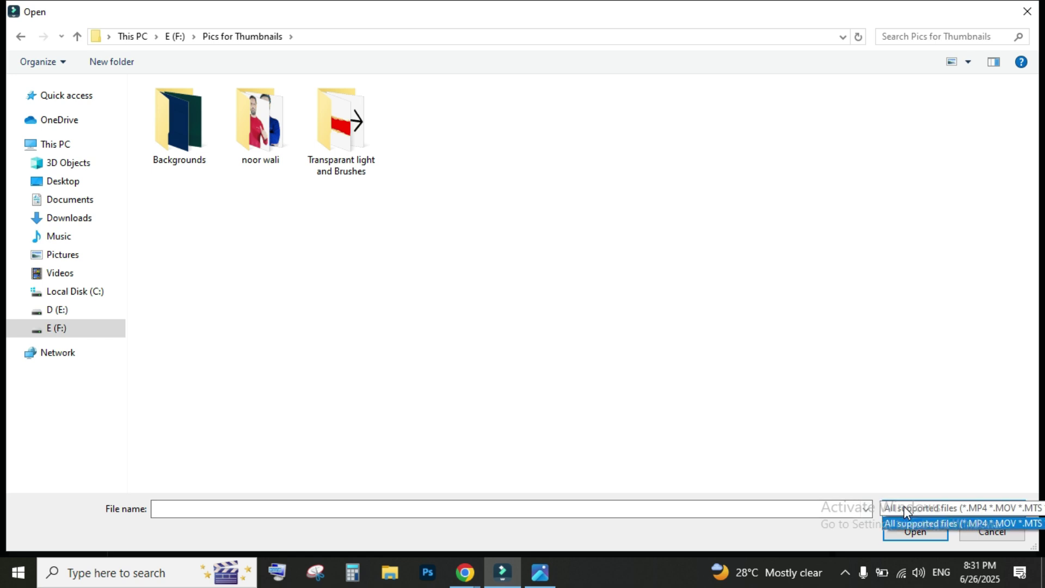
pyautogui.click(900, 520)
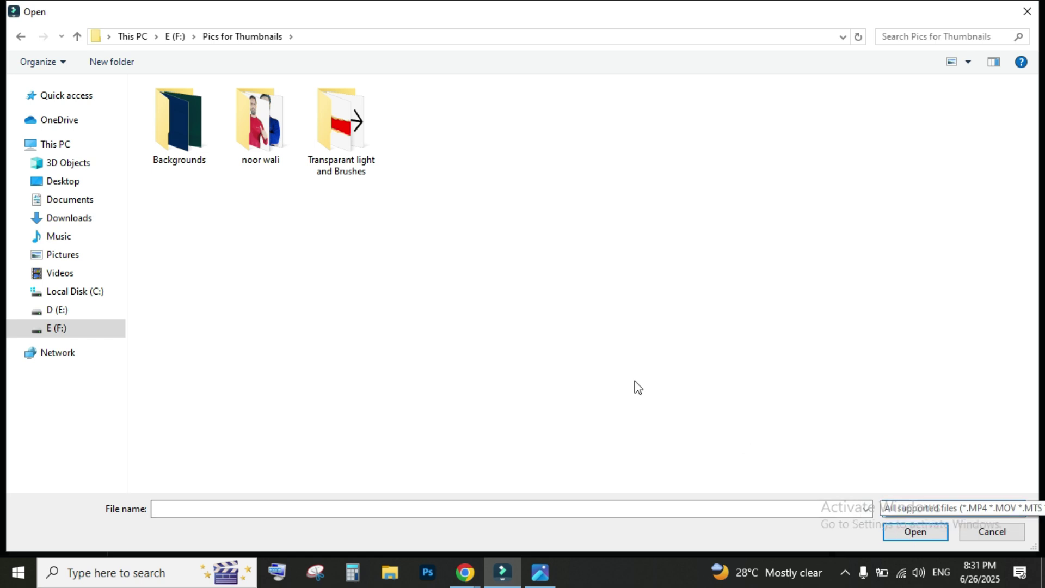
pyautogui.doubleClick(267, 121)
pyautogui.click(918, 508)
pyautogui.click(910, 518)
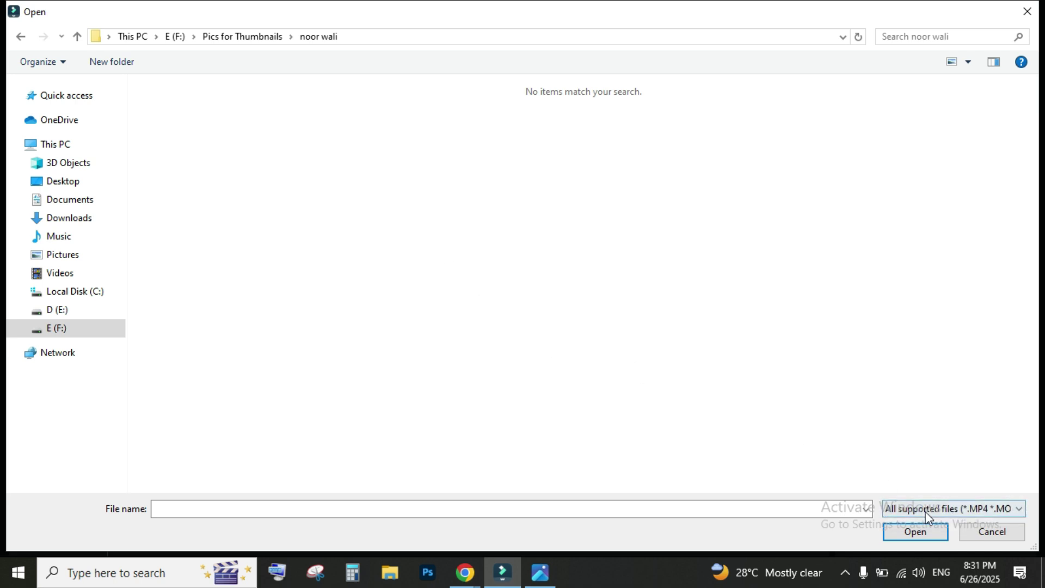
pyautogui.click(918, 508)
pyautogui.click(921, 525)
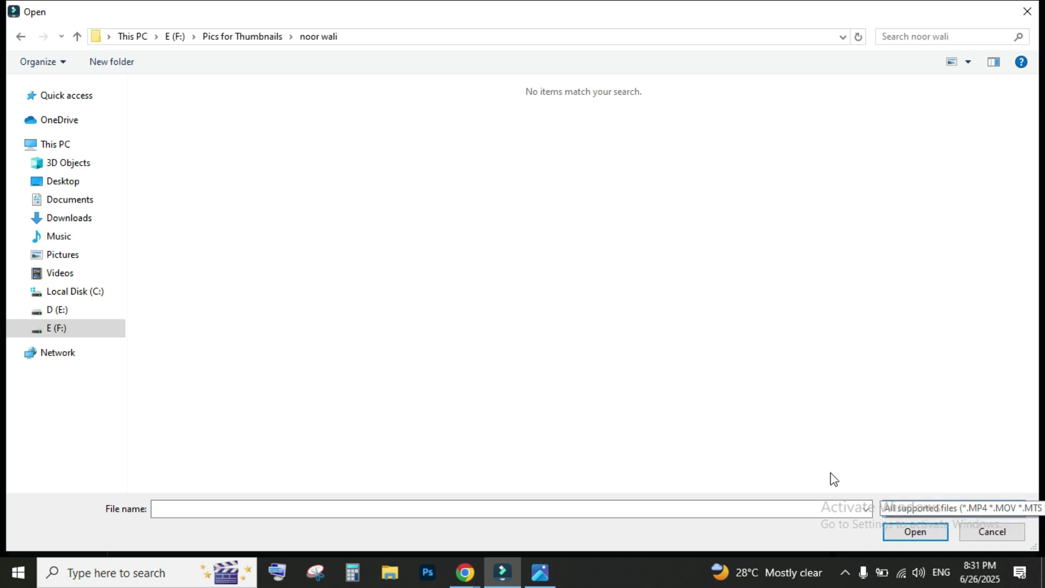
pyautogui.click(70, 327)
pyautogui.doubleClick(394, 144)
pyautogui.doubleClick(264, 125)
pyautogui.click(915, 534)
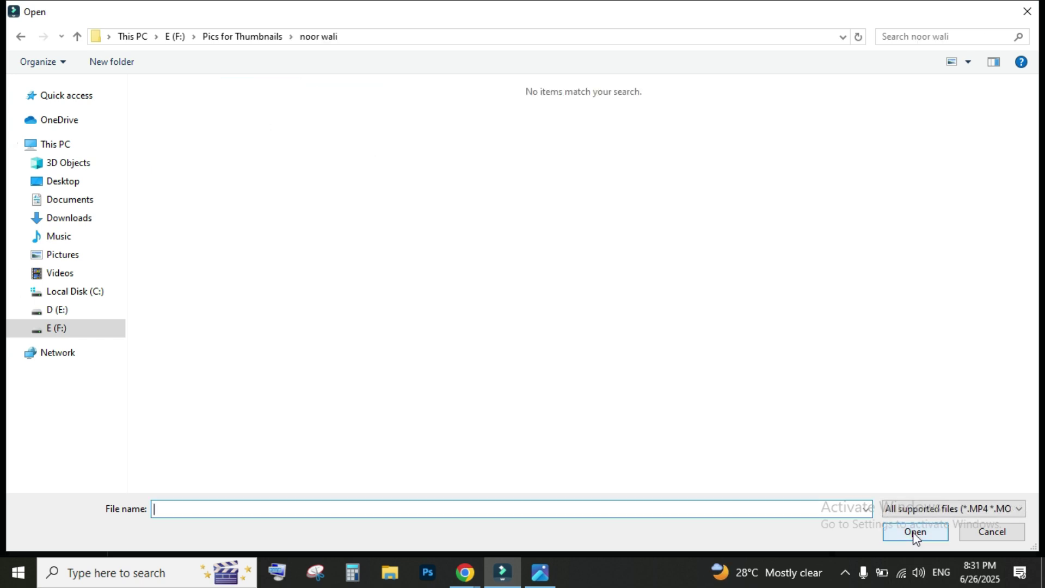
# Step: Open the eagle video 16902422-uhd_3840_2160_30fps from "Videos & Pics for Isamic Videos" > "Birds flowr and Butterfly" on drive E (F:) in the Instant Cutter
pyautogui.click(69, 329)
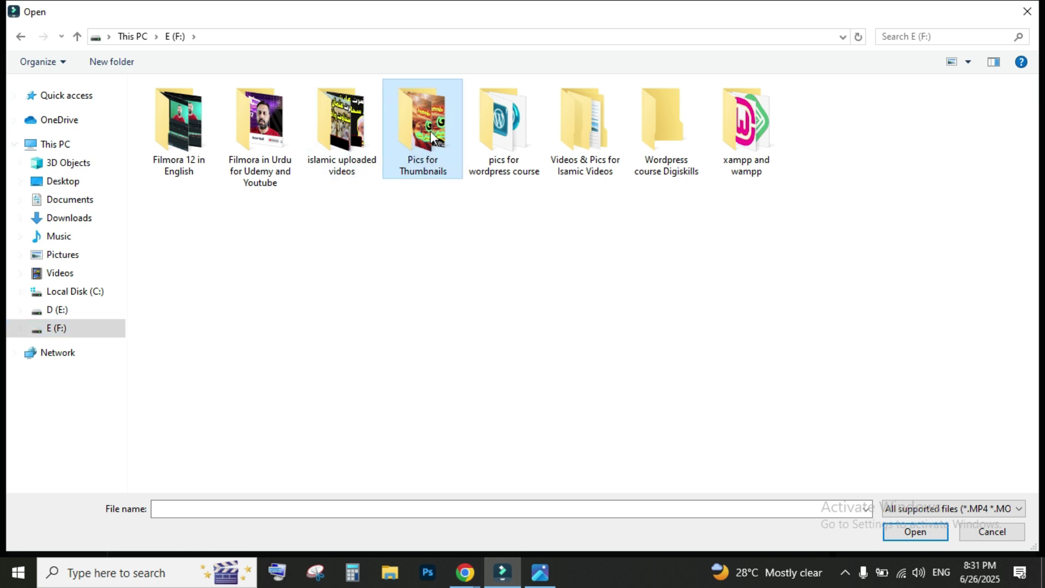
pyautogui.click(1019, 509)
pyautogui.click(1022, 522)
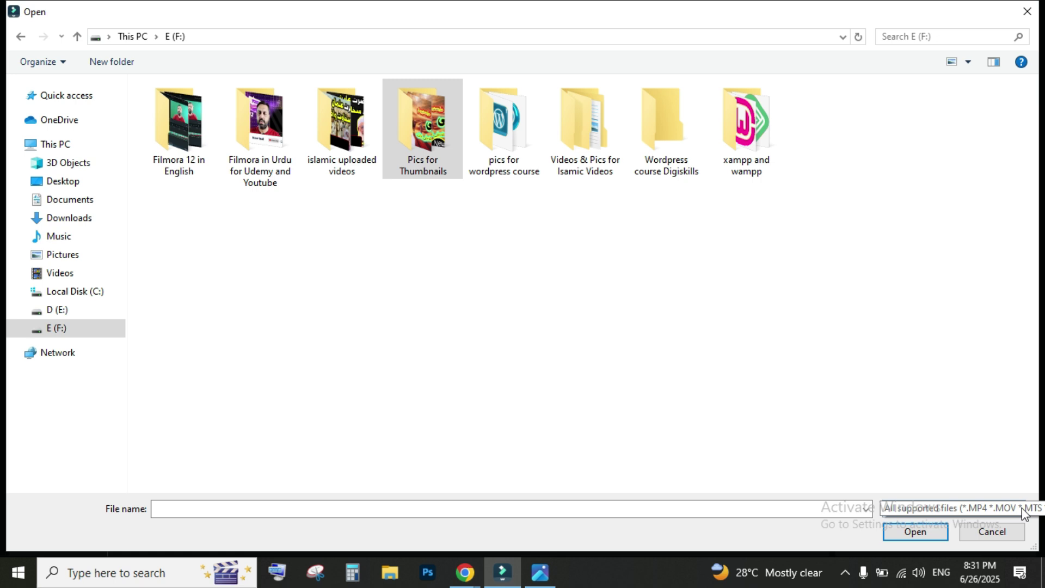
pyautogui.click(430, 381)
pyautogui.click(408, 139)
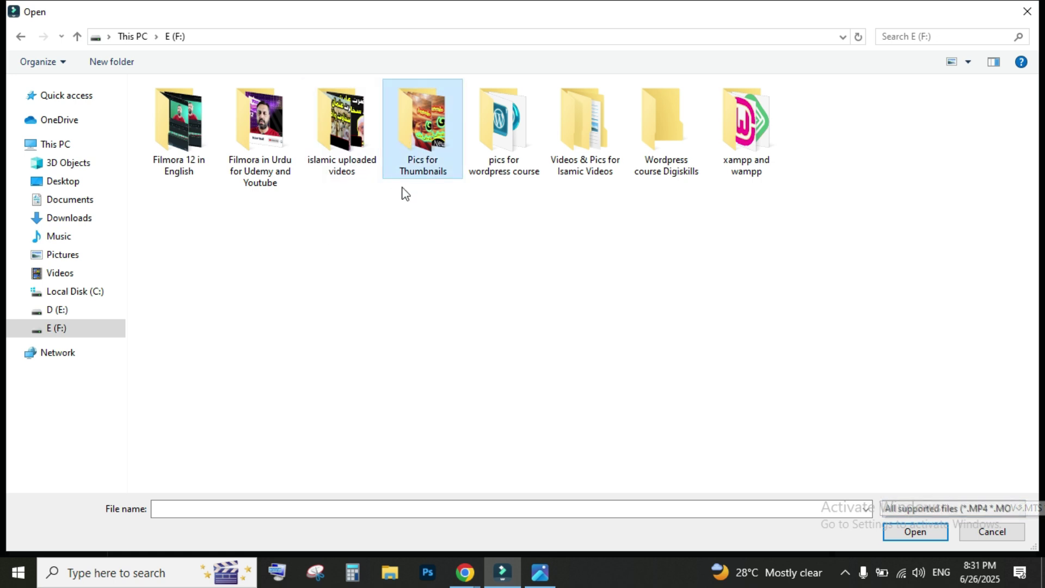
pyautogui.click(588, 158)
pyautogui.doubleClick(588, 158)
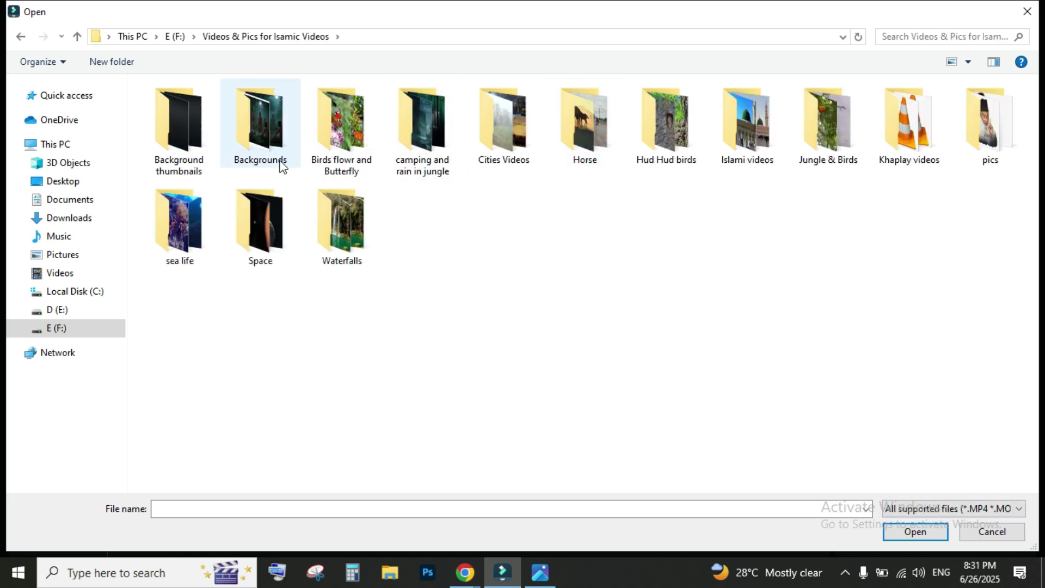
pyautogui.doubleClick(344, 146)
pyautogui.click(332, 328)
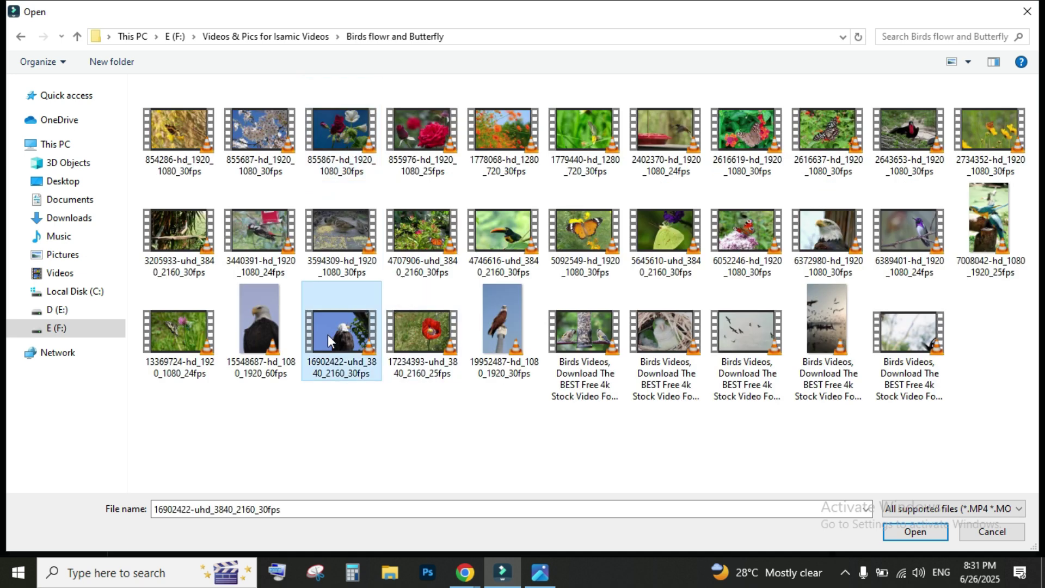
pyautogui.click(917, 533)
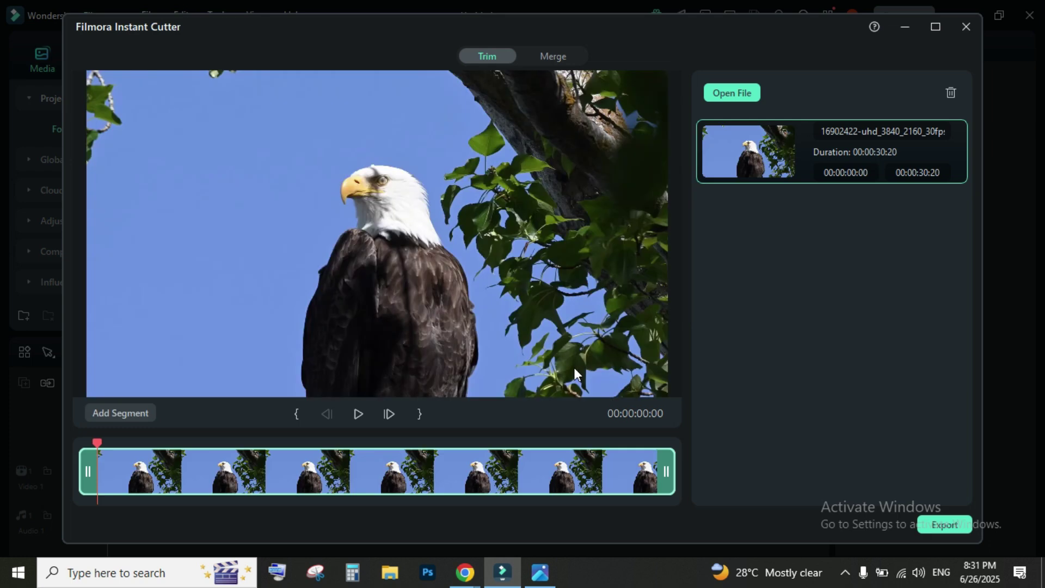
# Step: Export the full-length eagle video from the Instant Cutter with "Send to Filmora", declining the proxy file
pyautogui.click(937, 527)
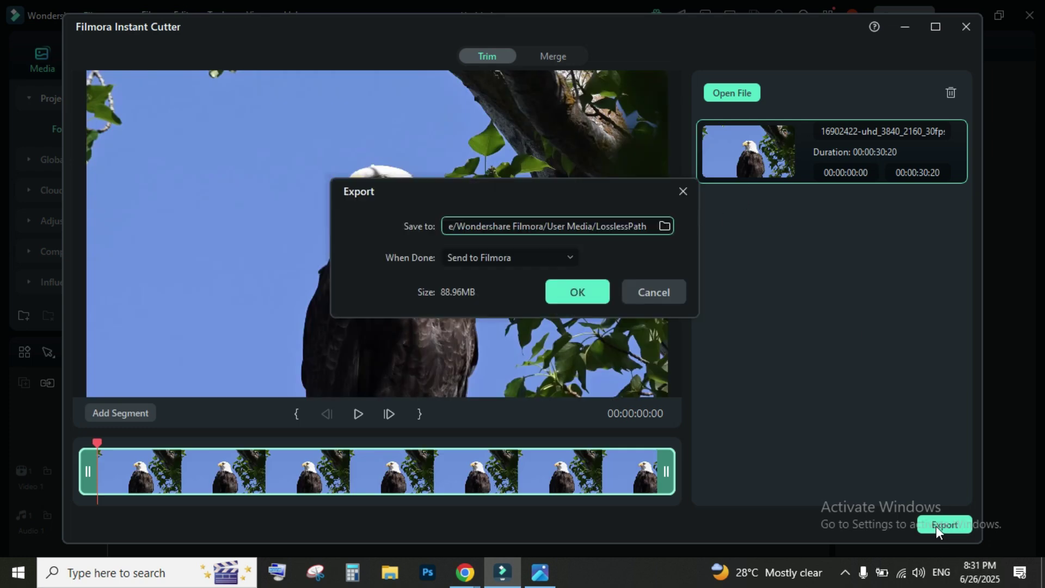
pyautogui.click(586, 291)
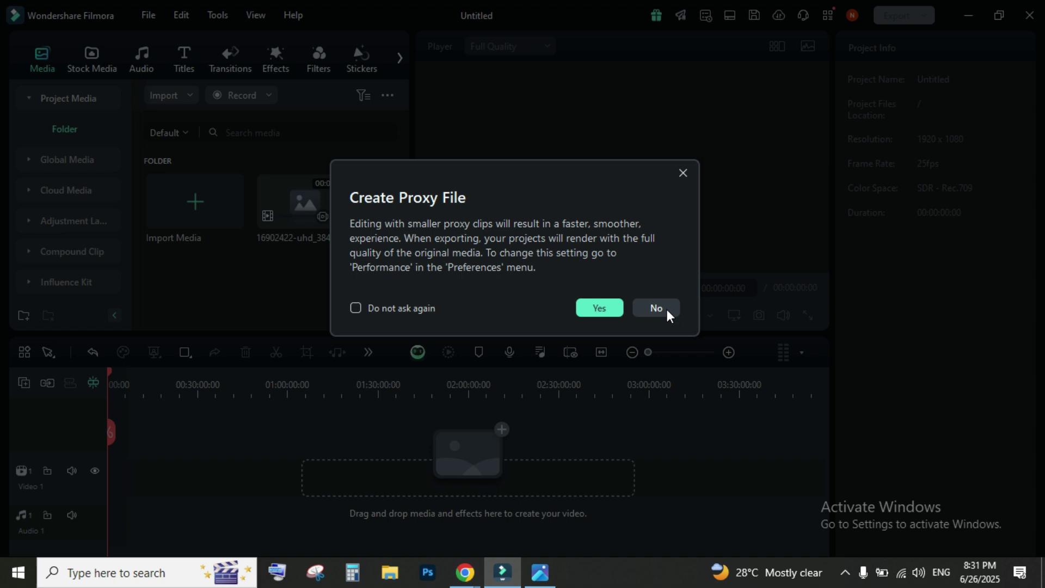
pyautogui.click(665, 311)
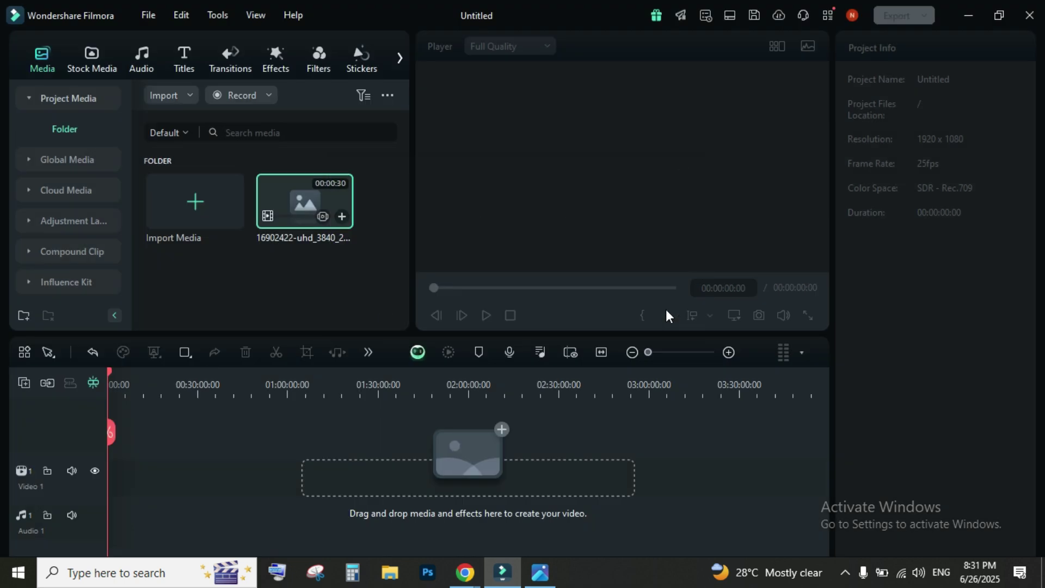
# Step: Place the eagle video at the start of the Video 1 track and play it in the preview
pyautogui.moveTo(328, 228); pyautogui.dragTo(108, 473)
pyautogui.click(619, 309)
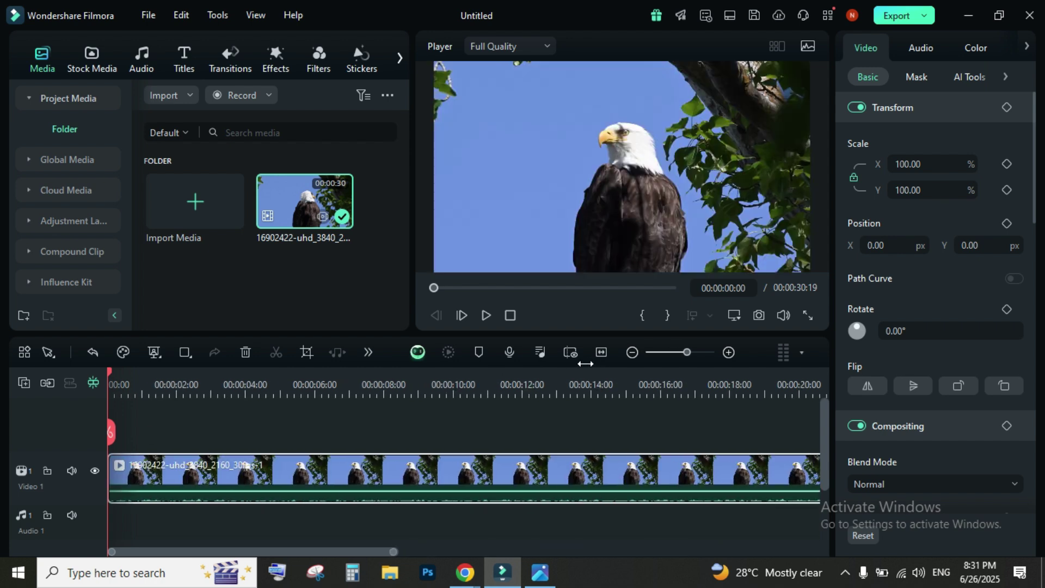
pyautogui.click(486, 316)
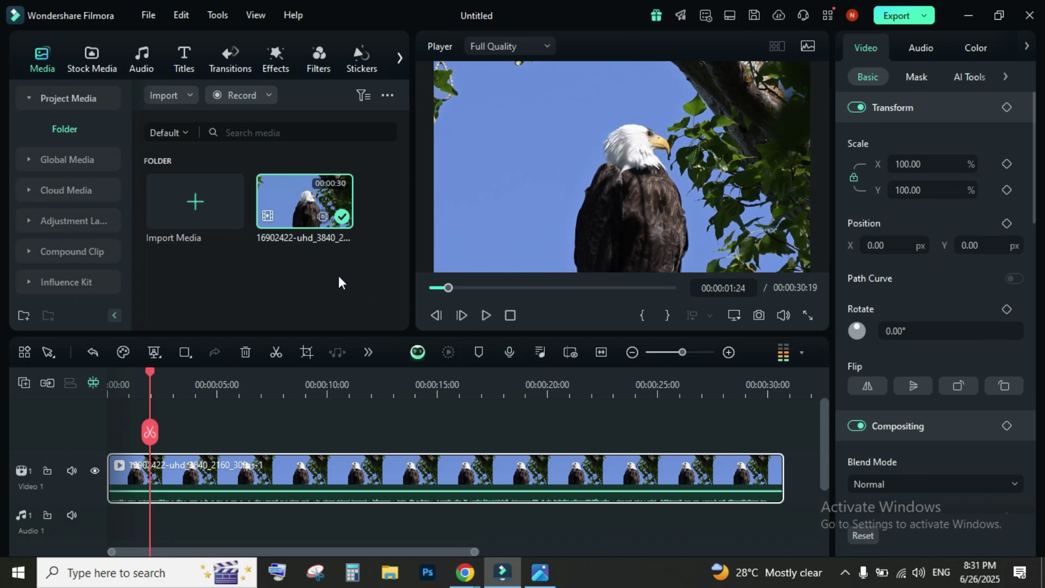
# Step: Delete the eagle video from the timeline and from the project media
pyautogui.click(342, 488)
pyautogui.press('Delete')
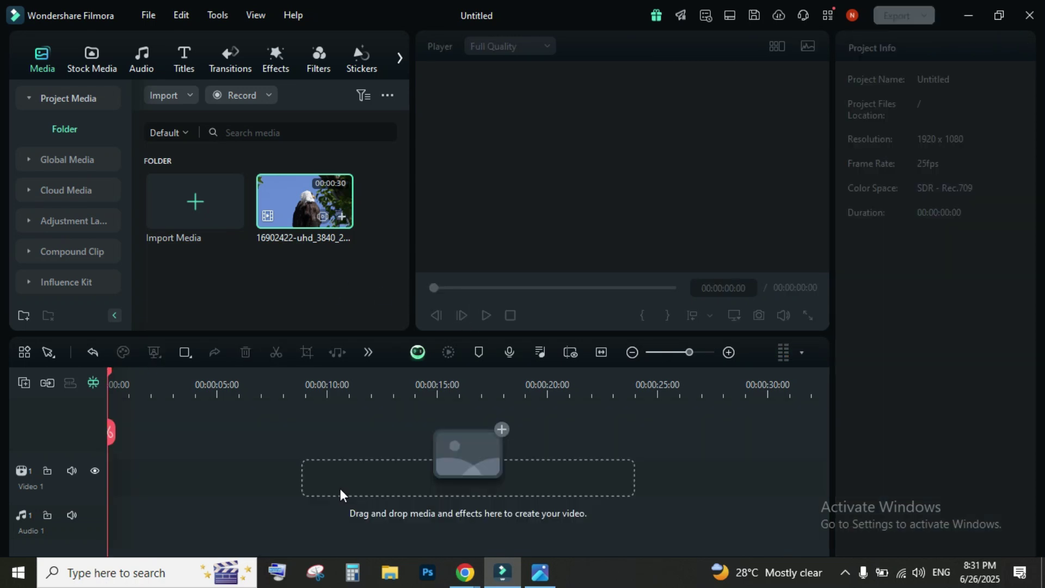
pyautogui.rightClick(305, 195)
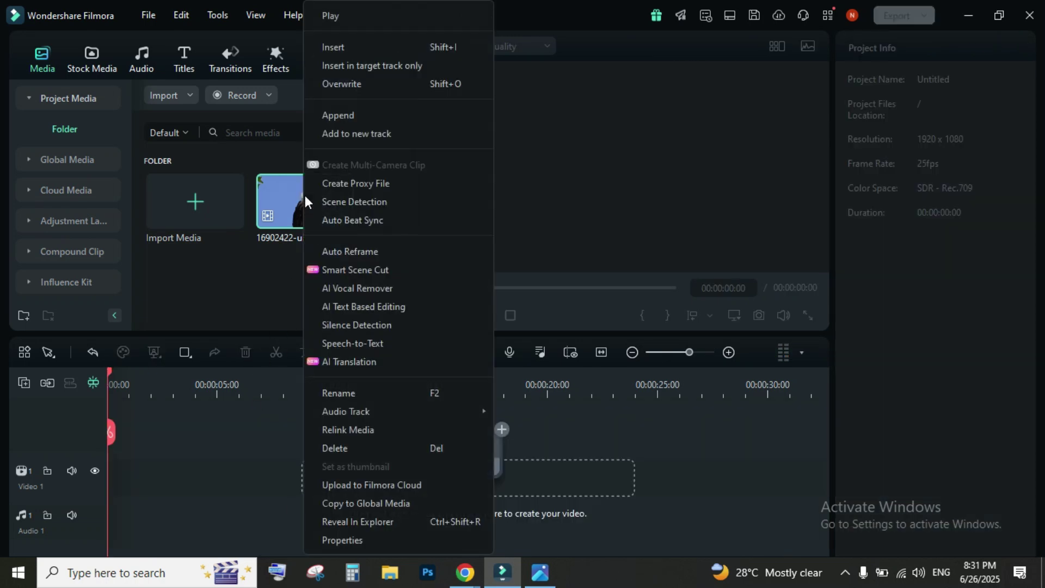
pyautogui.click(345, 447)
# Step: Start an import with Auto Beat Sync and import the picture 20240407_233025-removebg-preview as its media
pyautogui.click(170, 96)
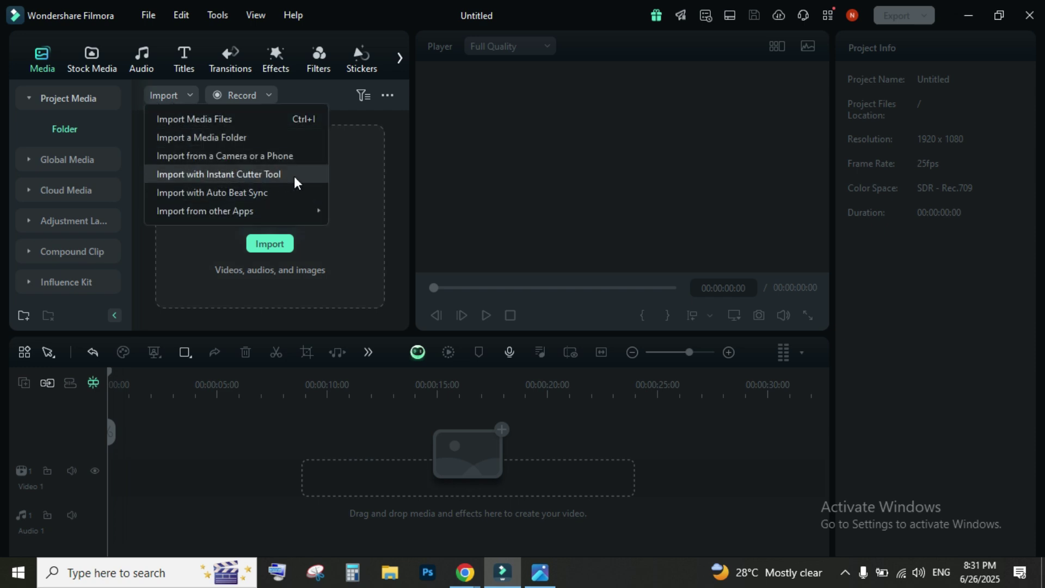
pyautogui.moveTo(184, 209)
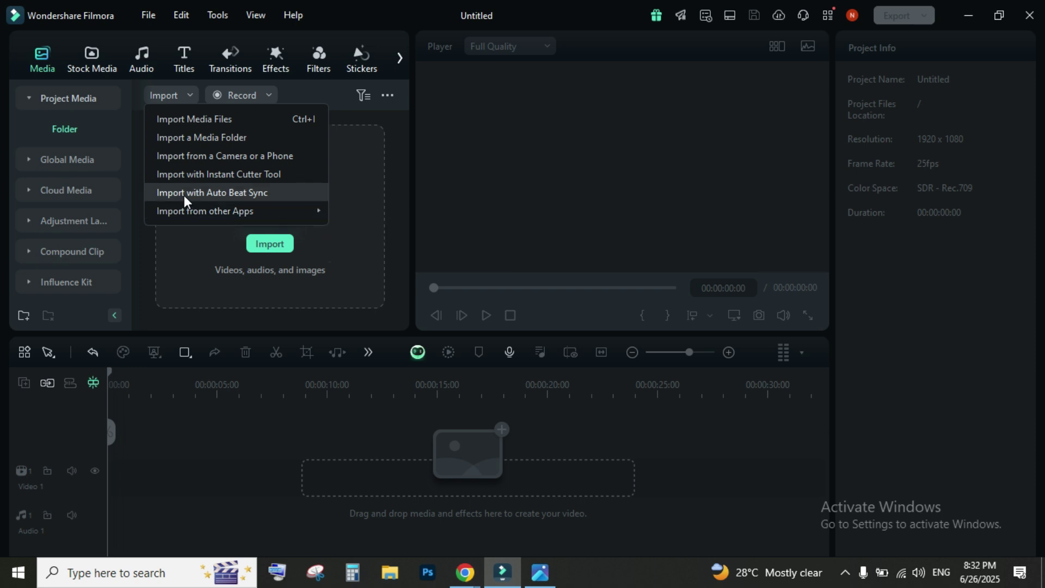
pyautogui.click(226, 194)
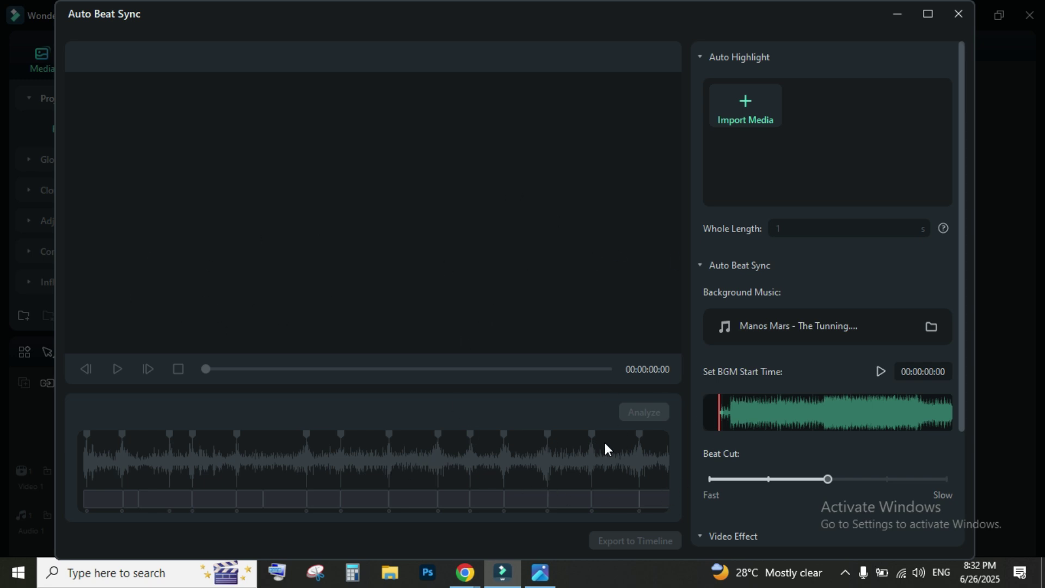
pyautogui.click(746, 103)
pyautogui.doubleClick(346, 213)
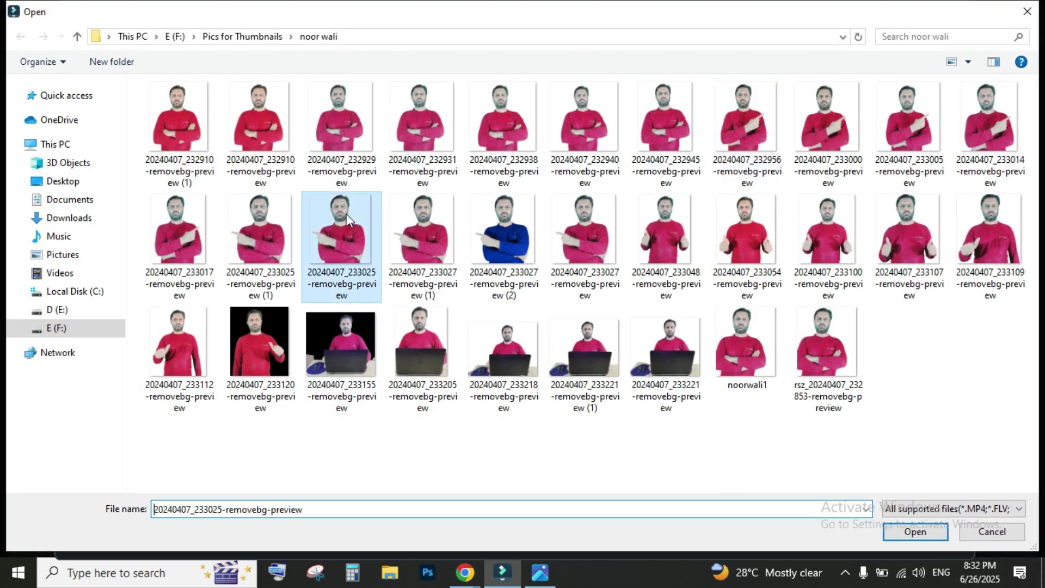
# Step: Analyze the imported picture with Auto Beat Sync and export the synced result to the timeline
pyautogui.click(837, 104)
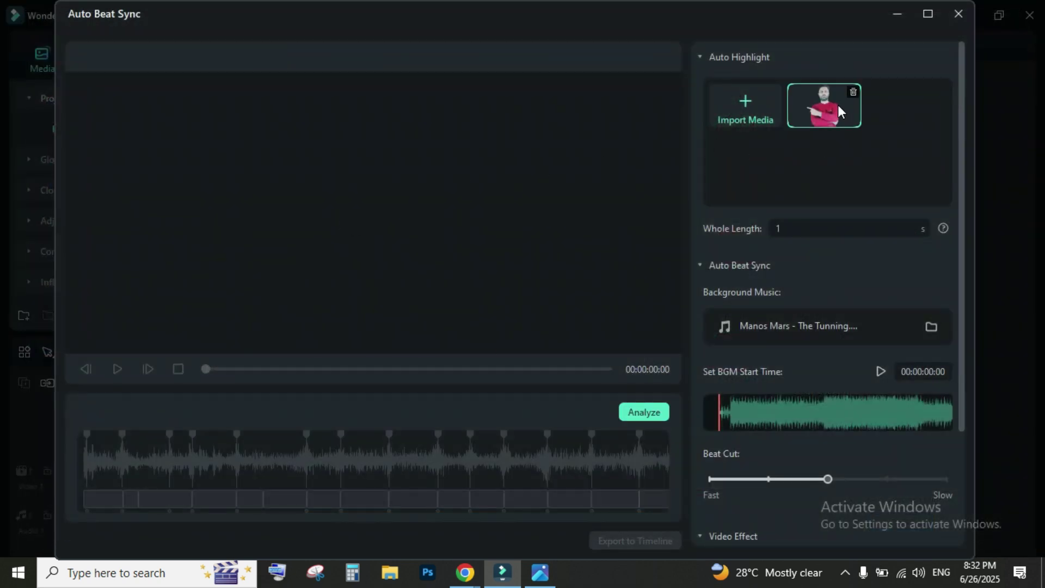
pyautogui.click(647, 414)
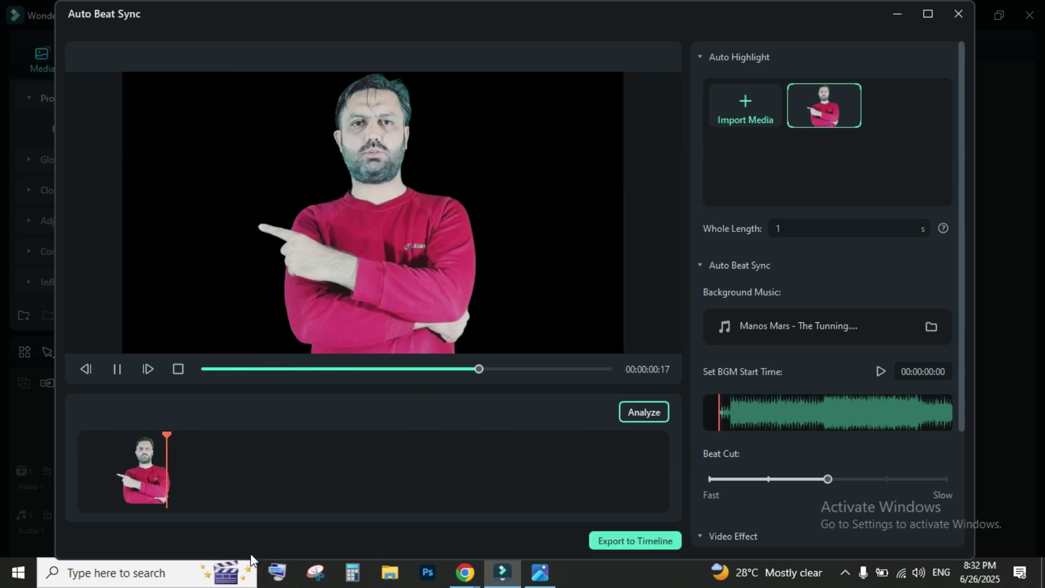
pyautogui.click(651, 547)
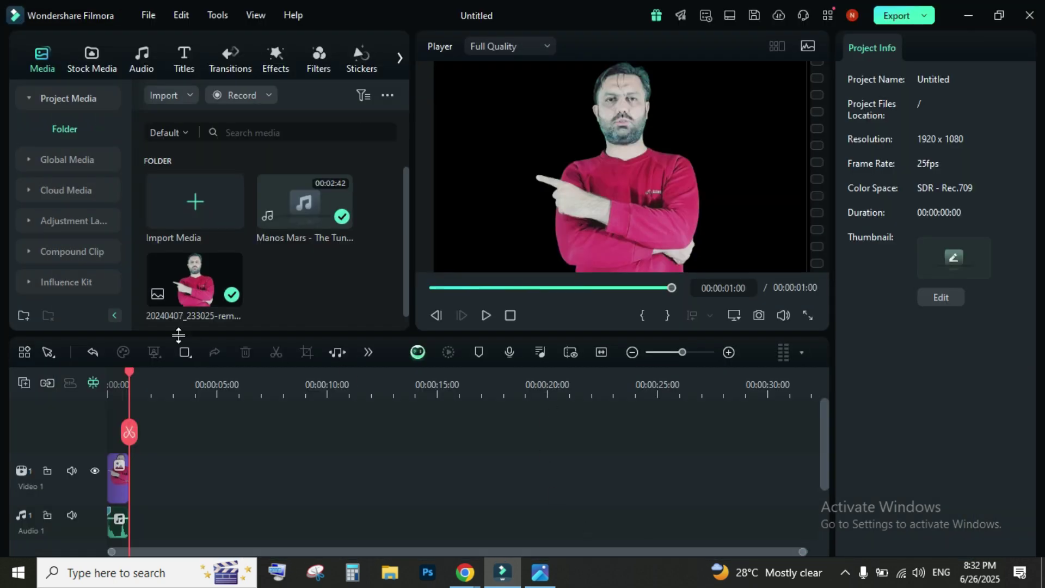
# Step: Place the picture after the synced clip on Video 1, and delete the music and the picture from the project media
pyautogui.moveTo(179, 277); pyautogui.dragTo(179, 477)
pyautogui.rightClick(292, 182)
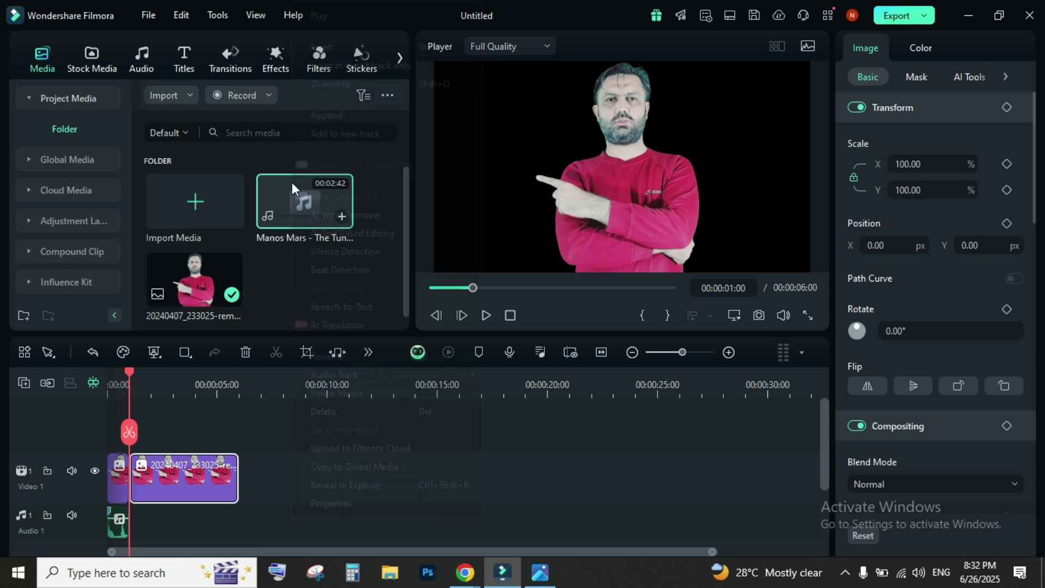
pyautogui.click(342, 411)
pyautogui.rightClick(311, 202)
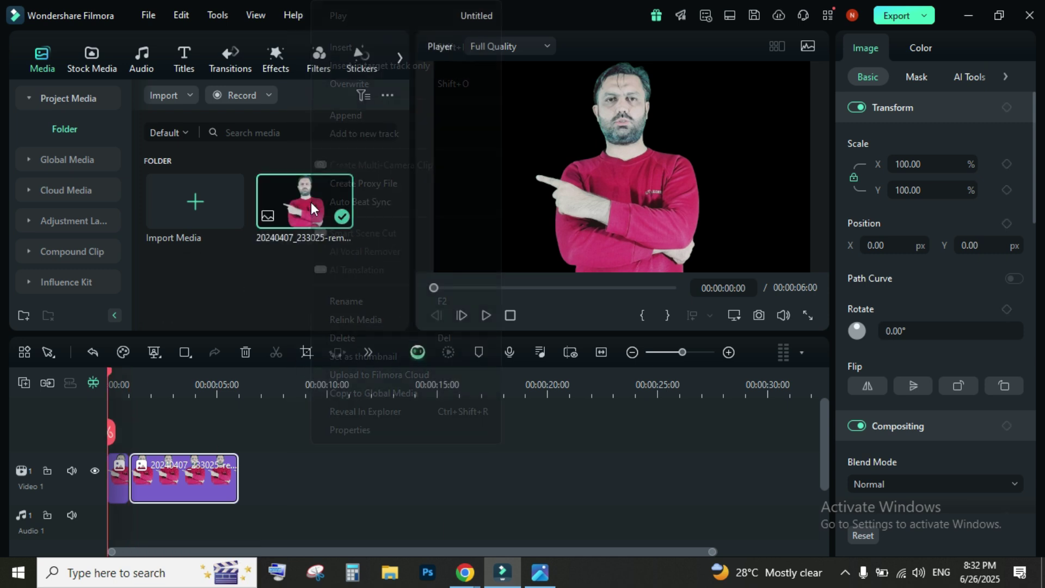
pyautogui.click(359, 338)
# Step: Try to import from Google Drive by authorizing Filmora with a Google account
pyautogui.click(188, 95)
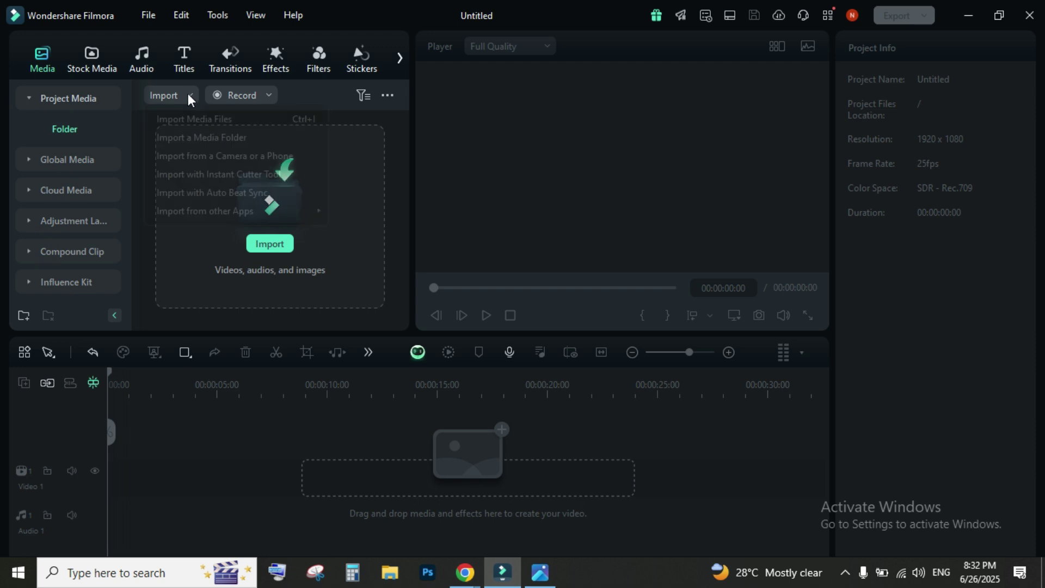
pyautogui.moveTo(210, 211)
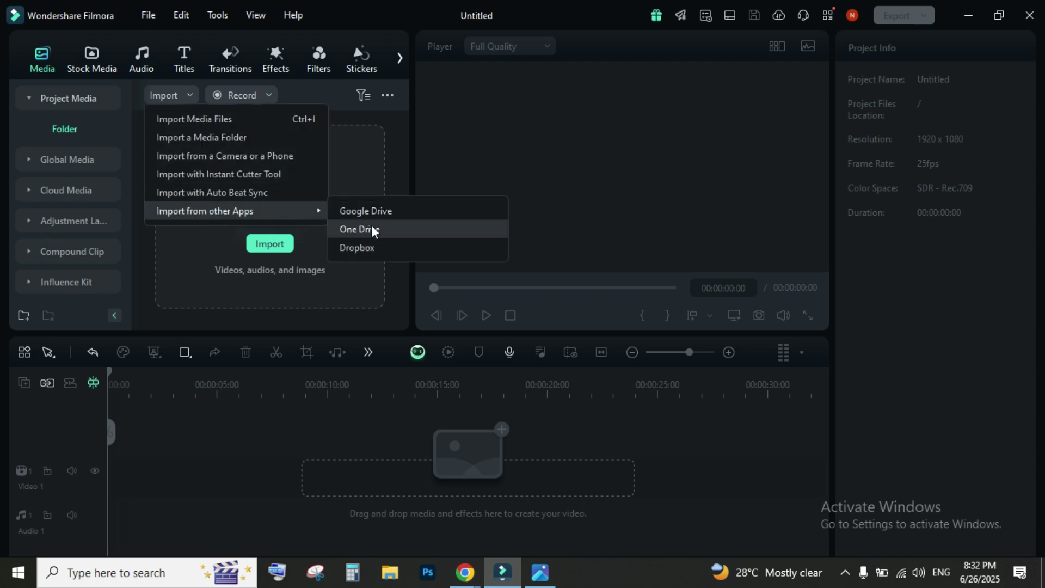
pyautogui.click(374, 209)
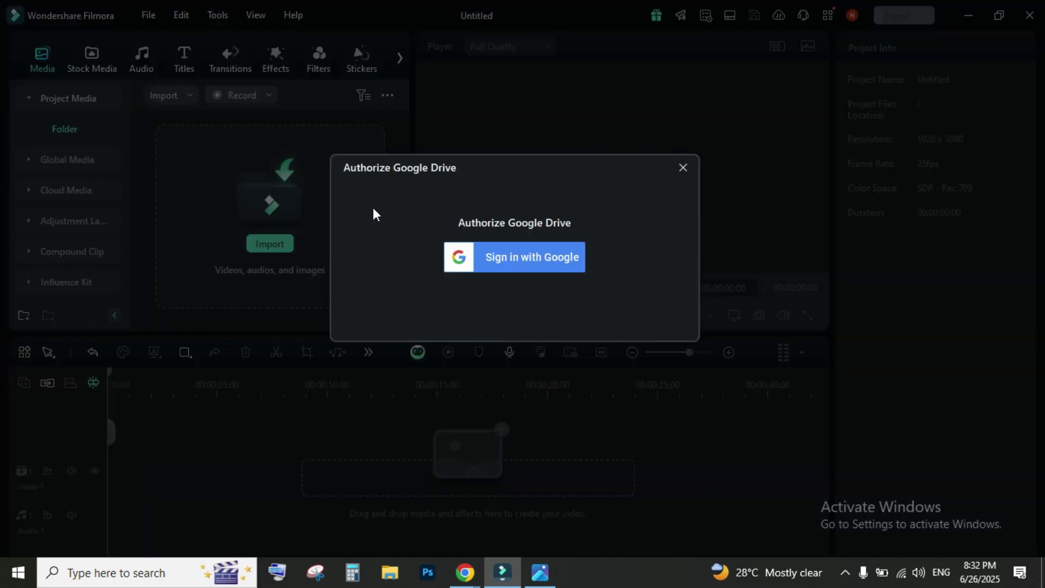
pyautogui.click(540, 257)
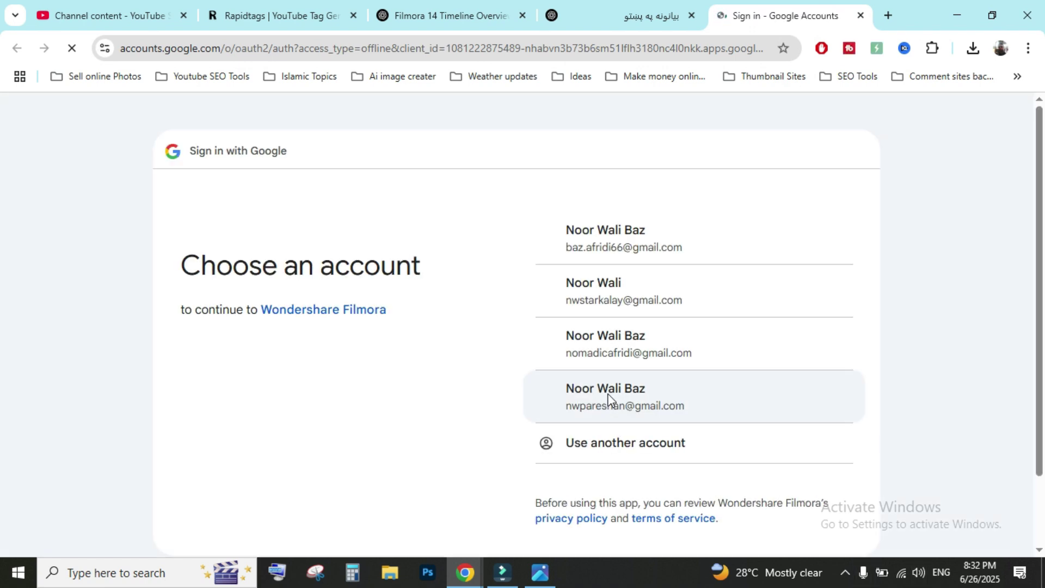
pyautogui.click(625, 240)
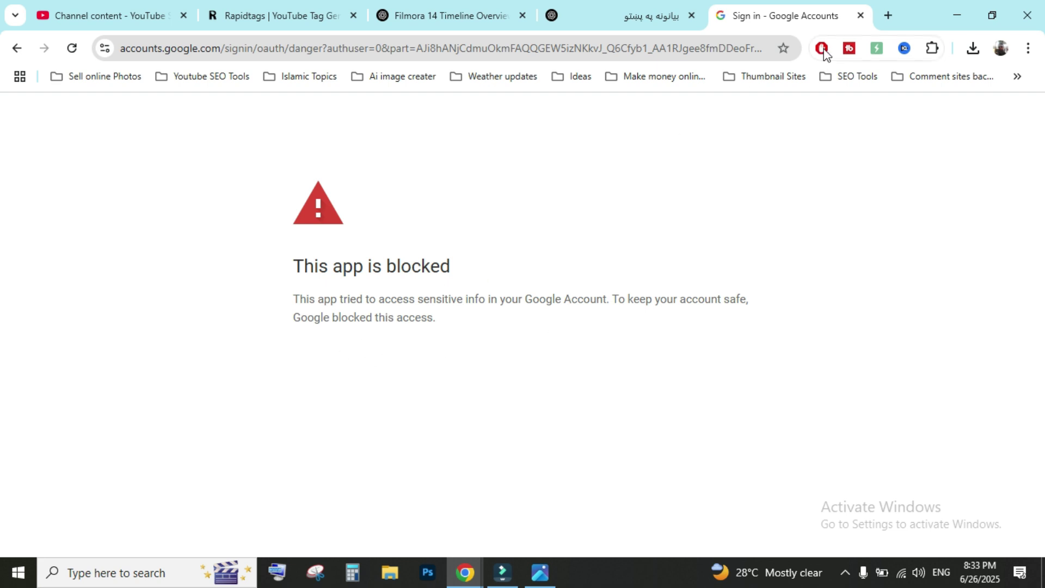
# Step: Close the Google sign-in page, return to Filmora and cancel the Google Drive authorization
pyautogui.click(861, 15)
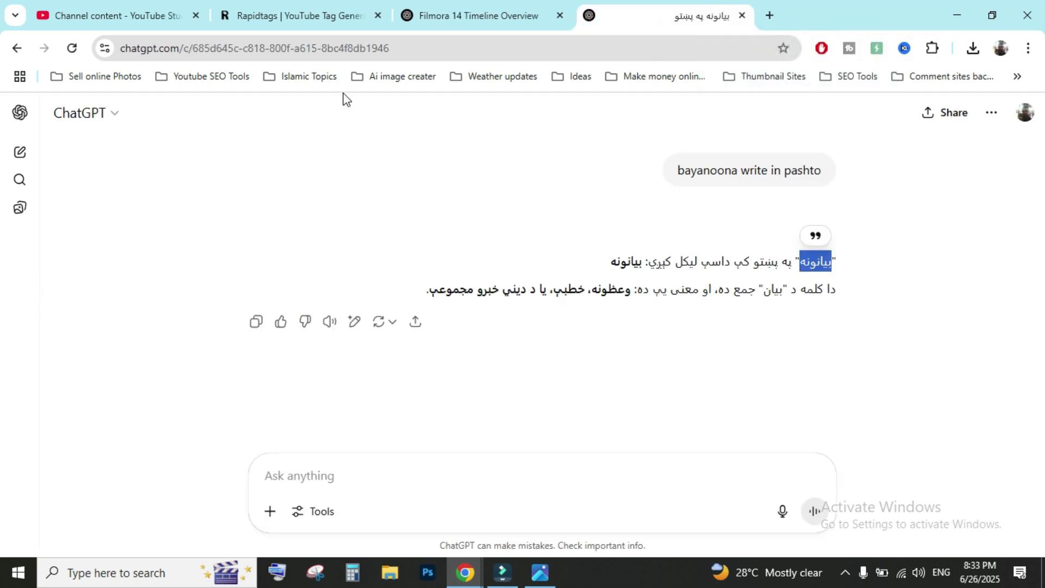
pyautogui.click(133, 16)
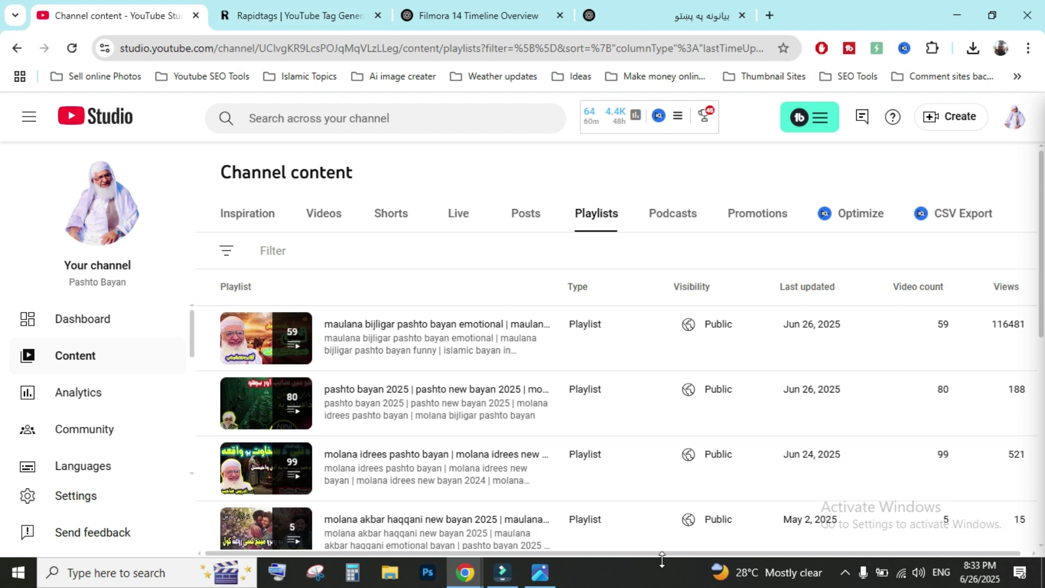
pyautogui.click(502, 572)
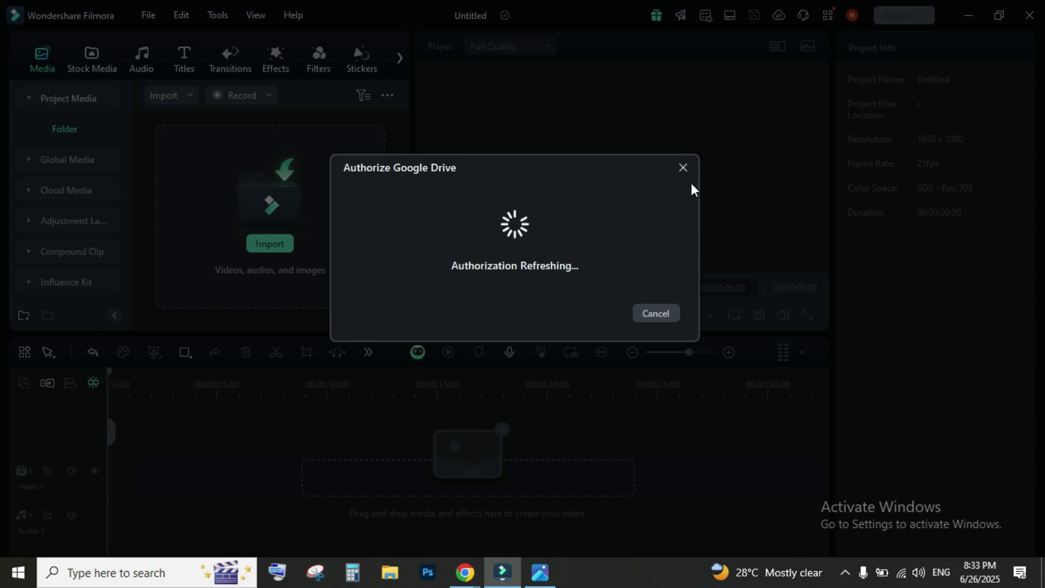
pyautogui.click(681, 166)
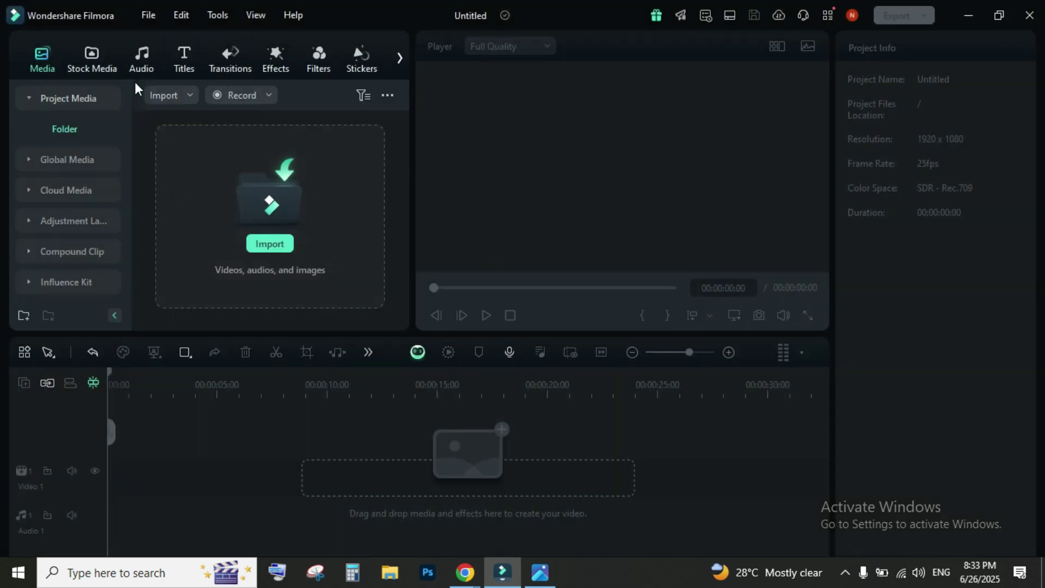
# Step: Examine the available media import options, including the file picker and the sources for importing from other apps
pyautogui.click(174, 94)
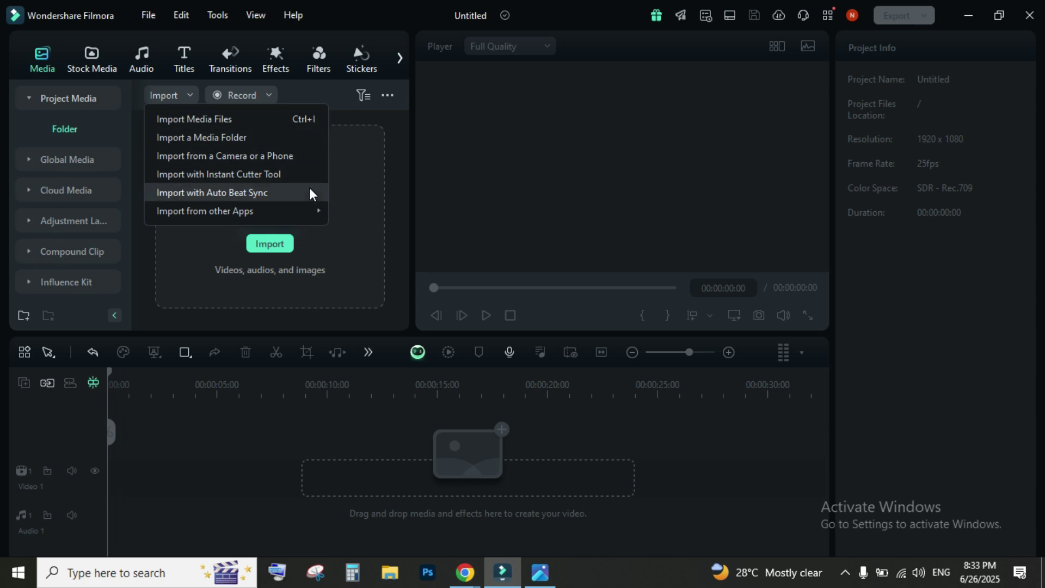
pyautogui.click(395, 131)
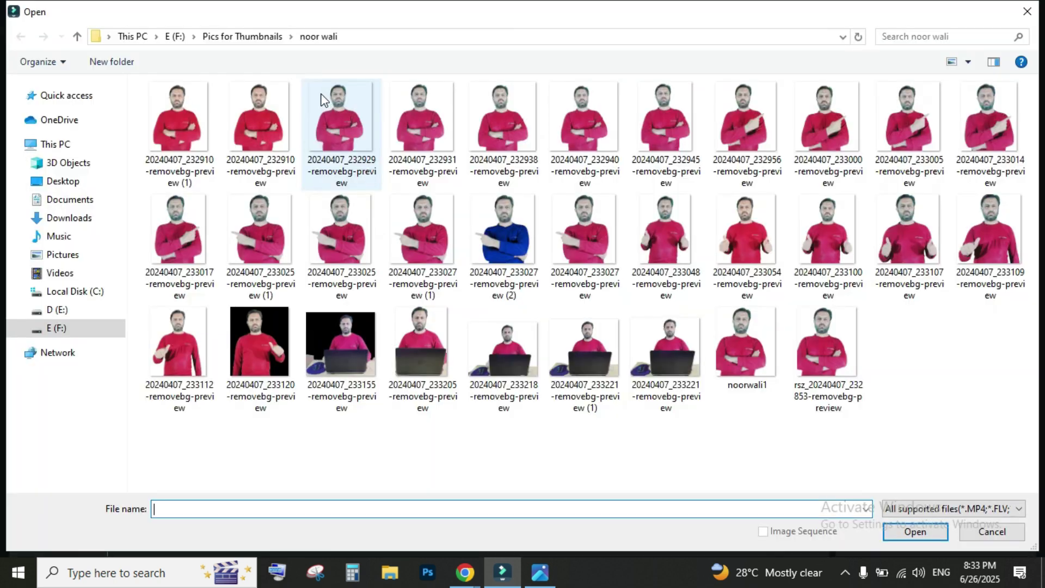
pyautogui.click(1029, 9)
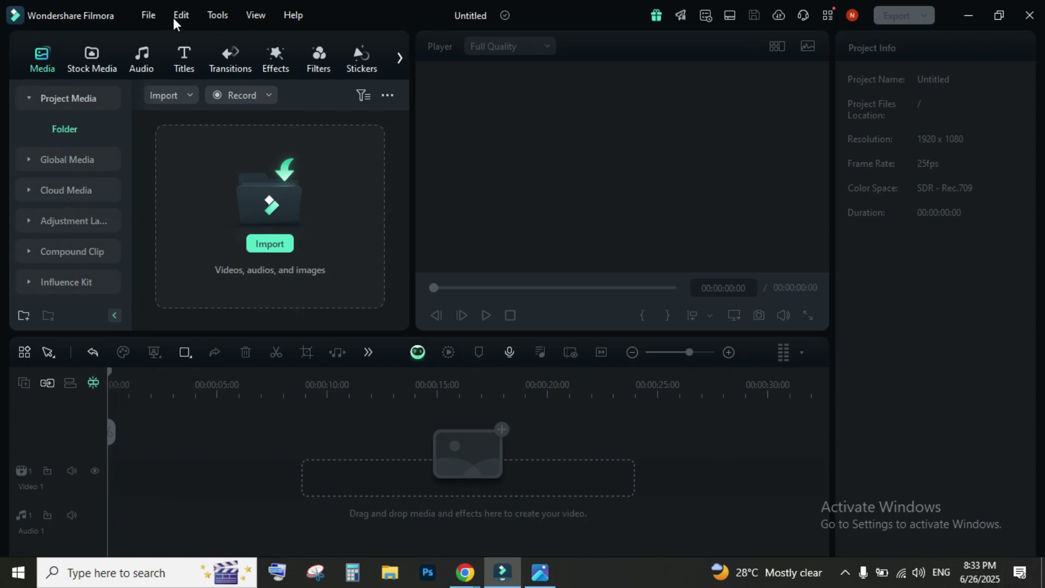
pyautogui.click(151, 15)
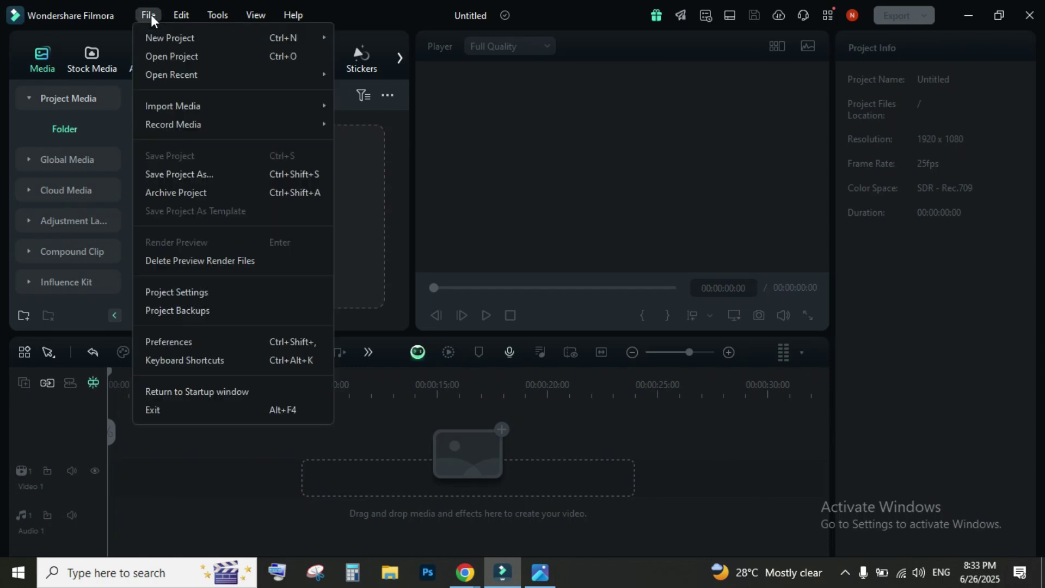
pyautogui.moveTo(206, 109)
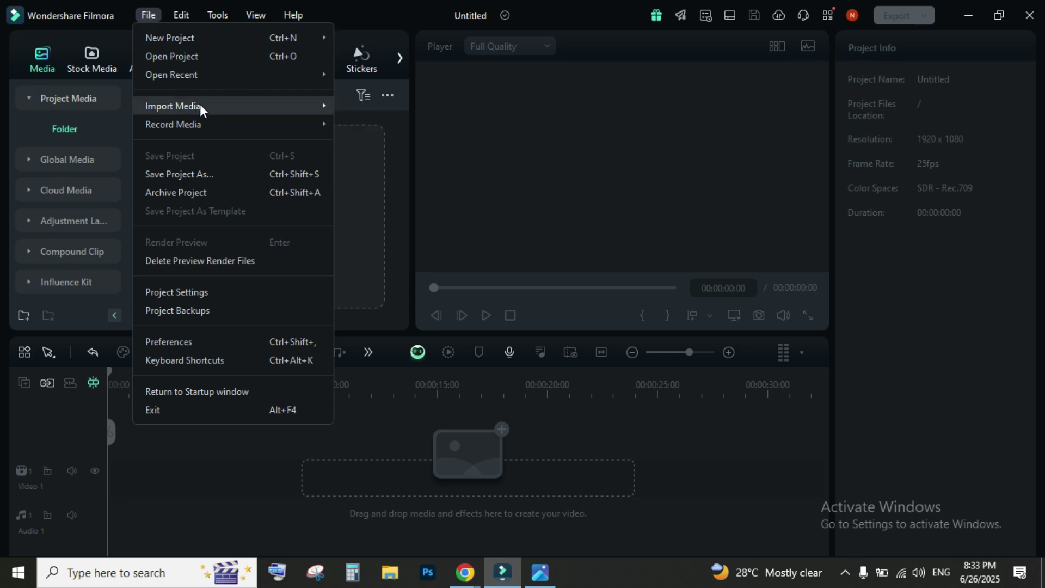
pyautogui.click(404, 305)
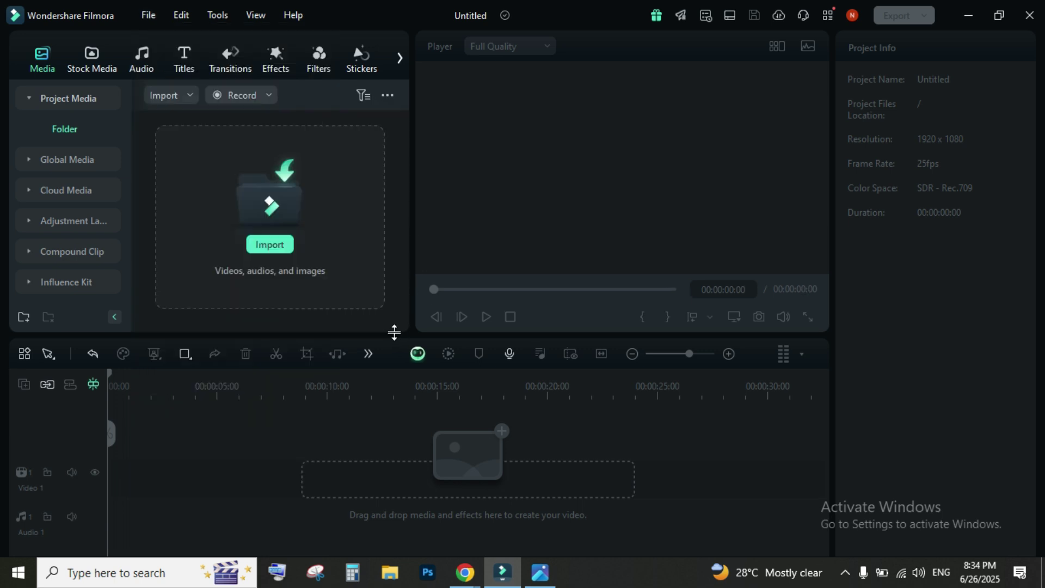
pyautogui.click(179, 92)
pyautogui.moveTo(325, 217)
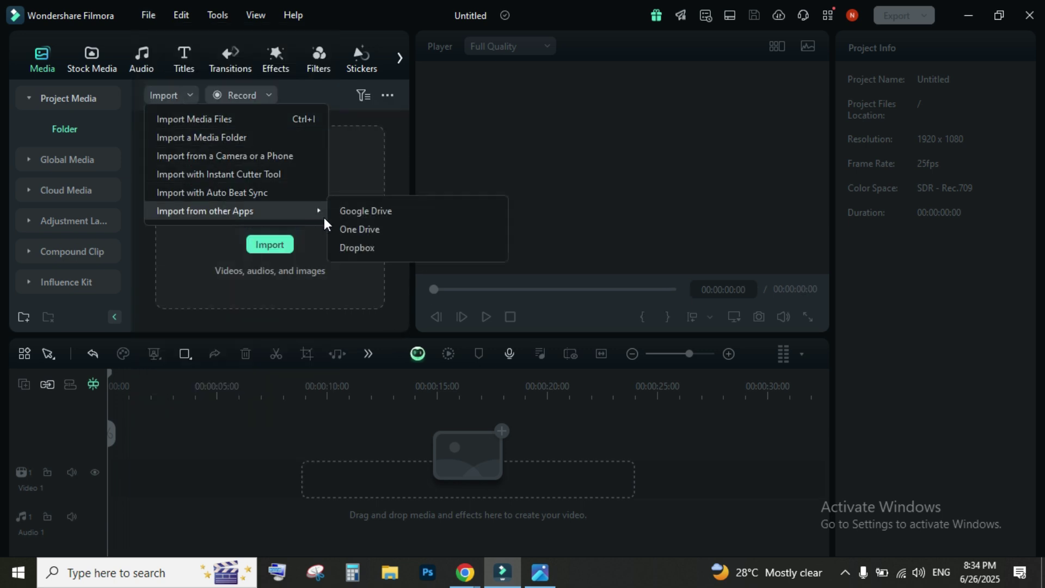
pyautogui.click(378, 316)
# Step: Import the 21 pictures in the block from 20240407_232929-removebg-preview to rsz_20240407_232853-removebg-preview into the project media
pyautogui.click(292, 244)
pyautogui.moveTo(847, 450); pyautogui.dragTo(307, 82)
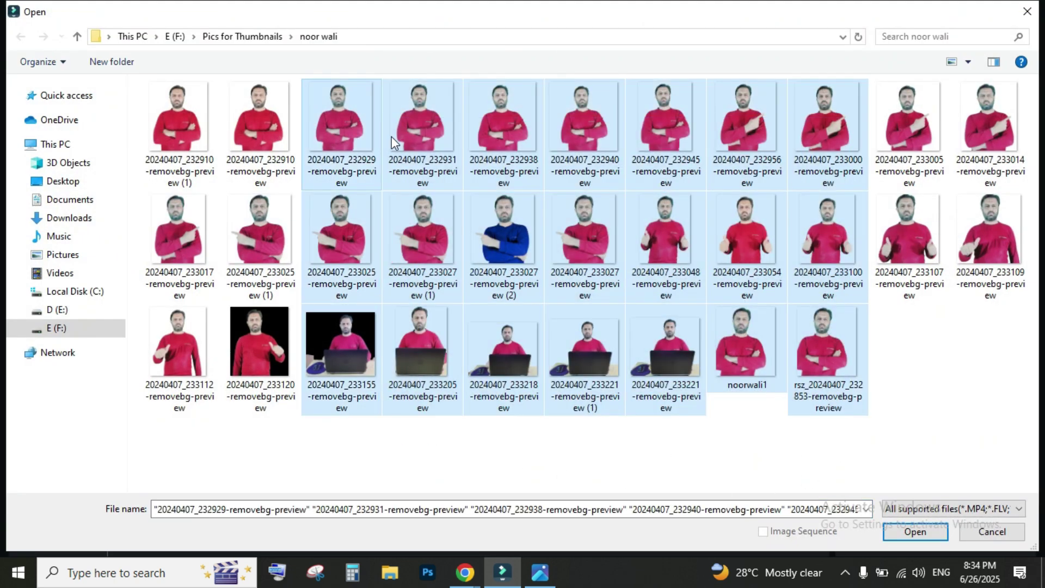
pyautogui.click(926, 531)
# Step: Place all the imported pictures at the start of the Video 1 track and play them briefly in the preview
pyautogui.scroll(-10, 364, 230)
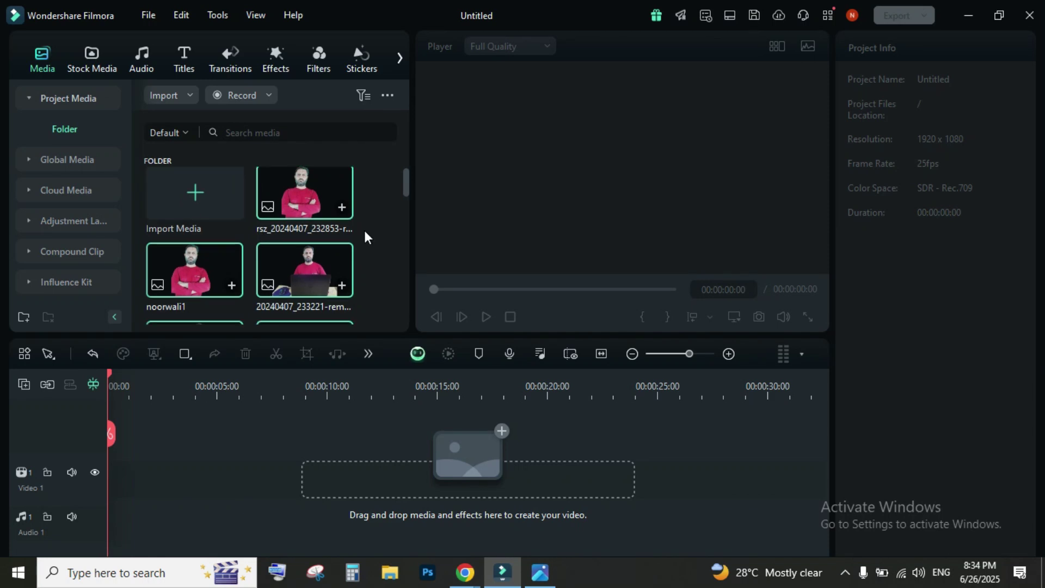
pyautogui.moveTo(297, 198); pyautogui.dragTo(119, 493)
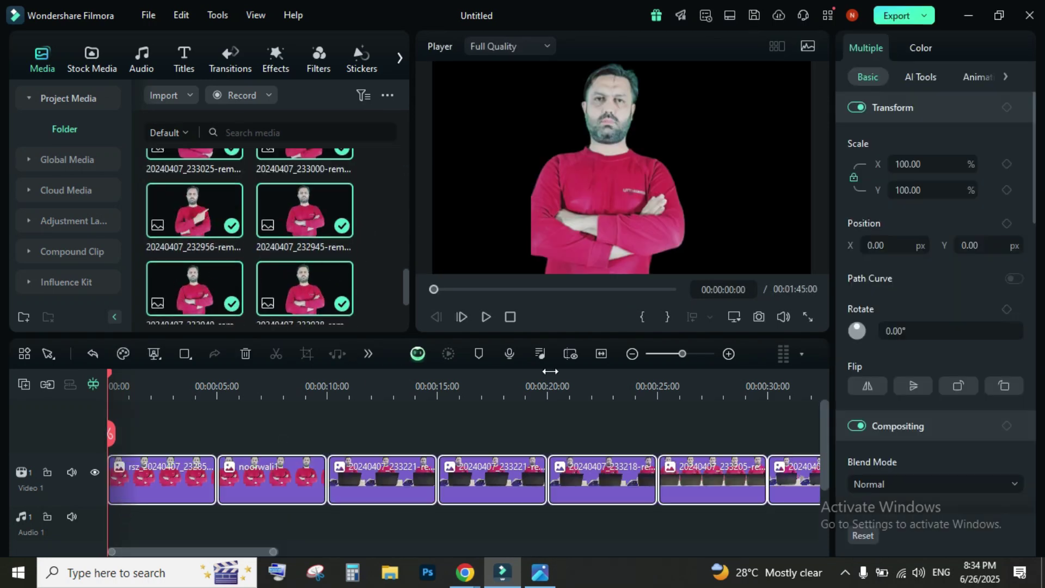
pyautogui.click(486, 317)
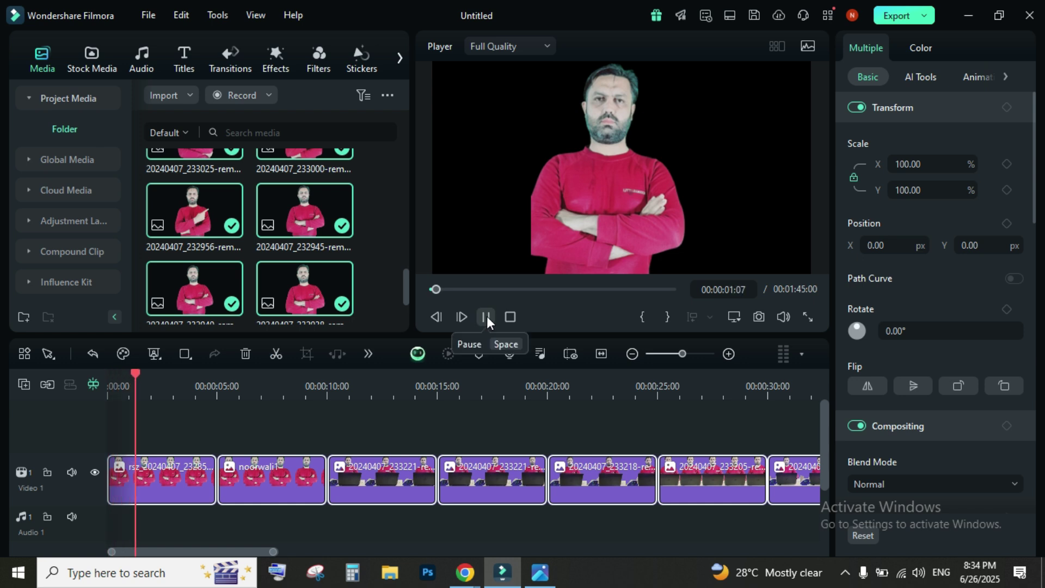
pyautogui.click(487, 316)
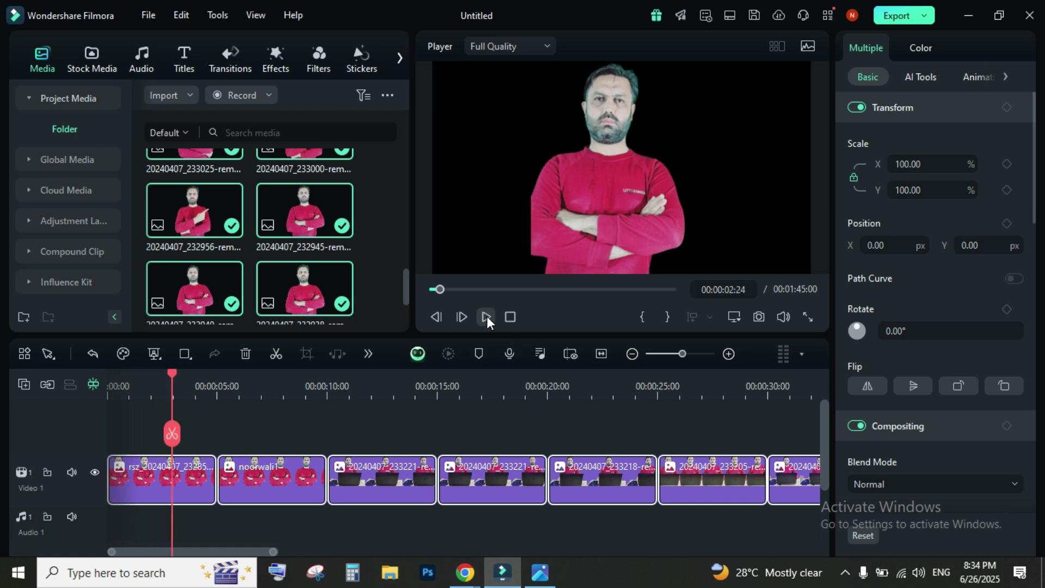